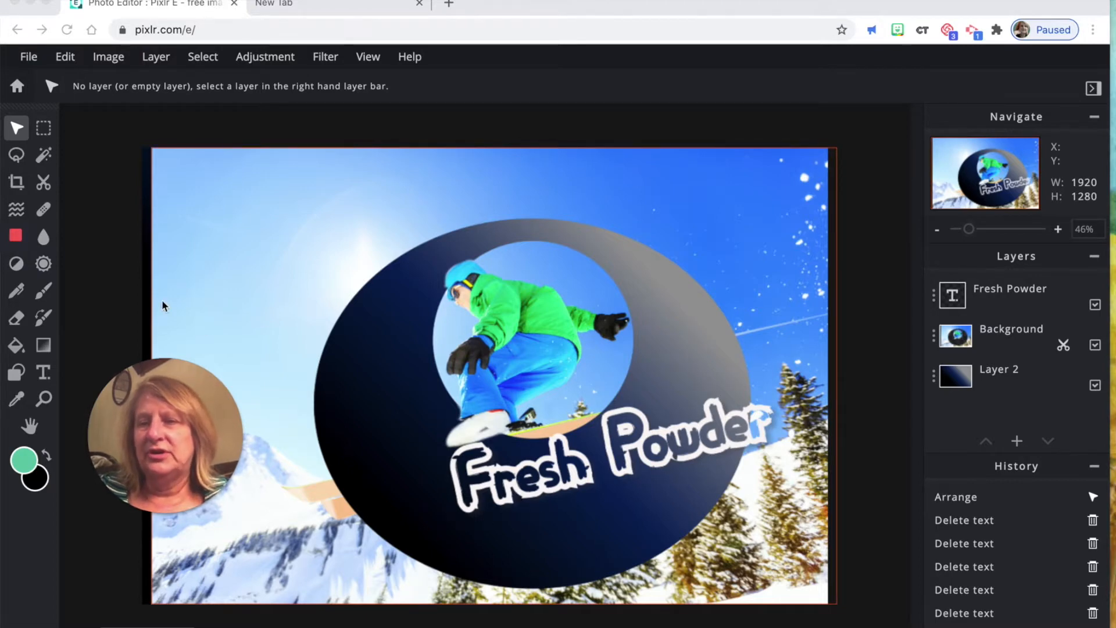
# - Add a new text layer to the snowboarder image with the text "K2"
pyautogui.click(44, 375)
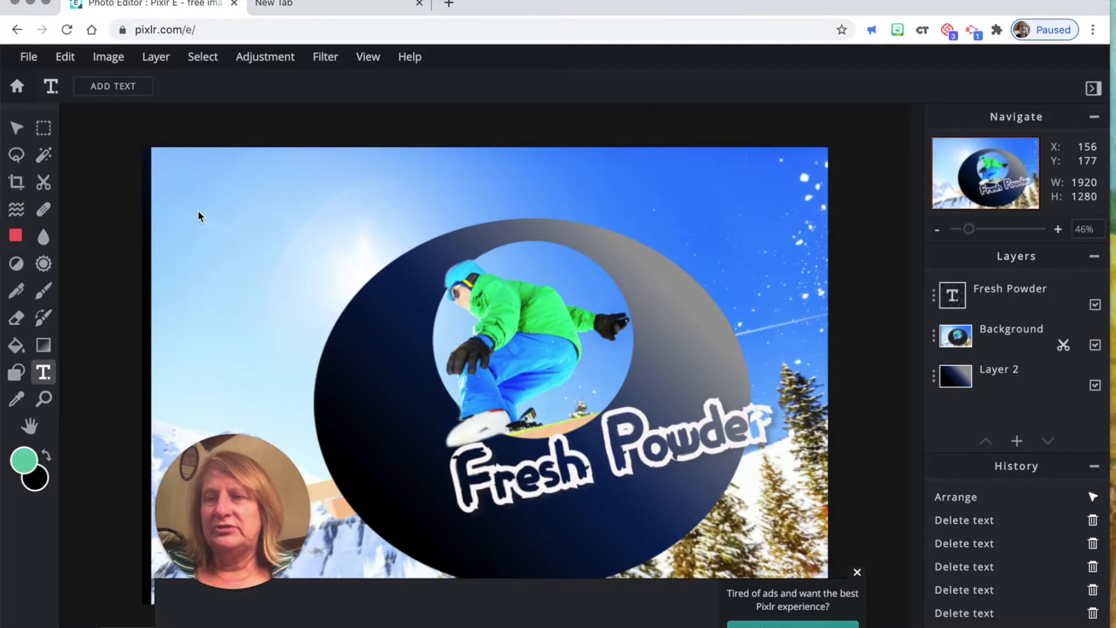
pyautogui.click(226, 231)
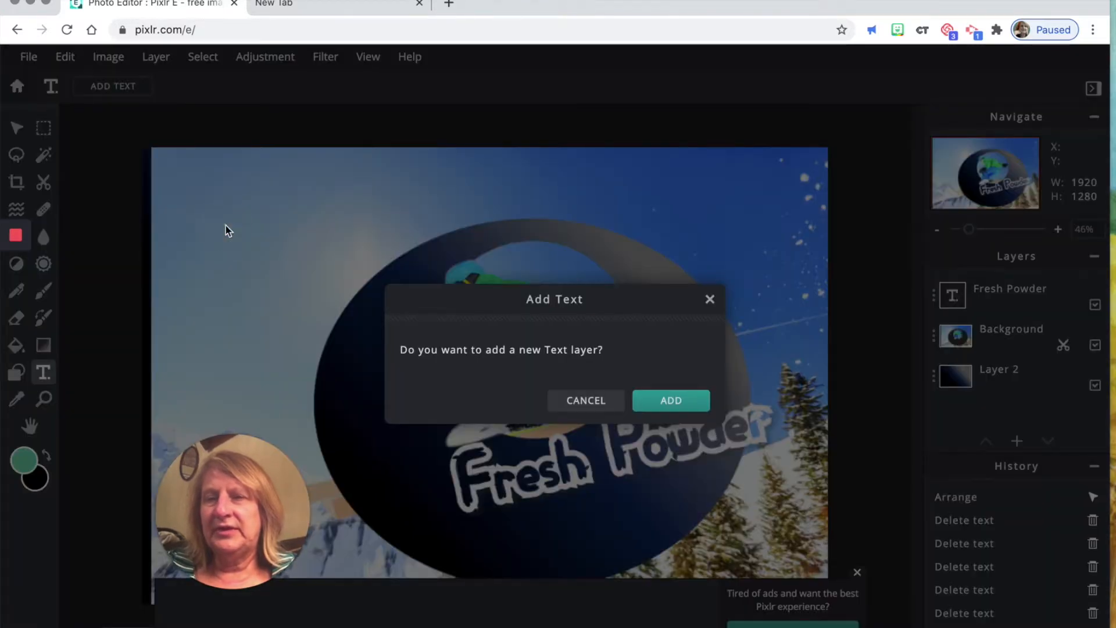
pyautogui.click(672, 402)
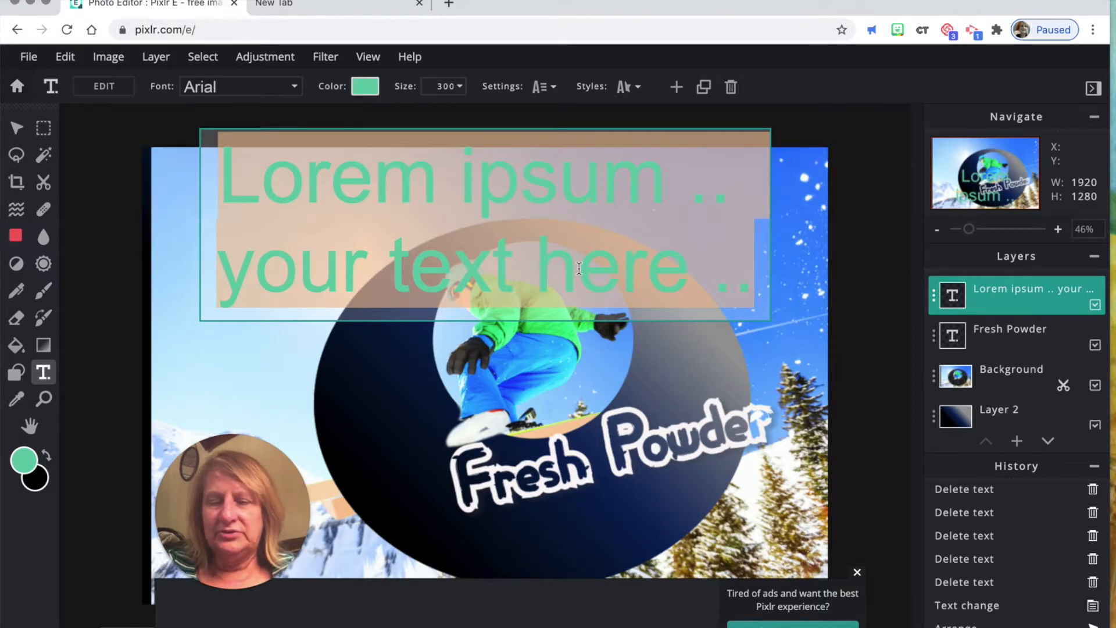
pyautogui.write('K')
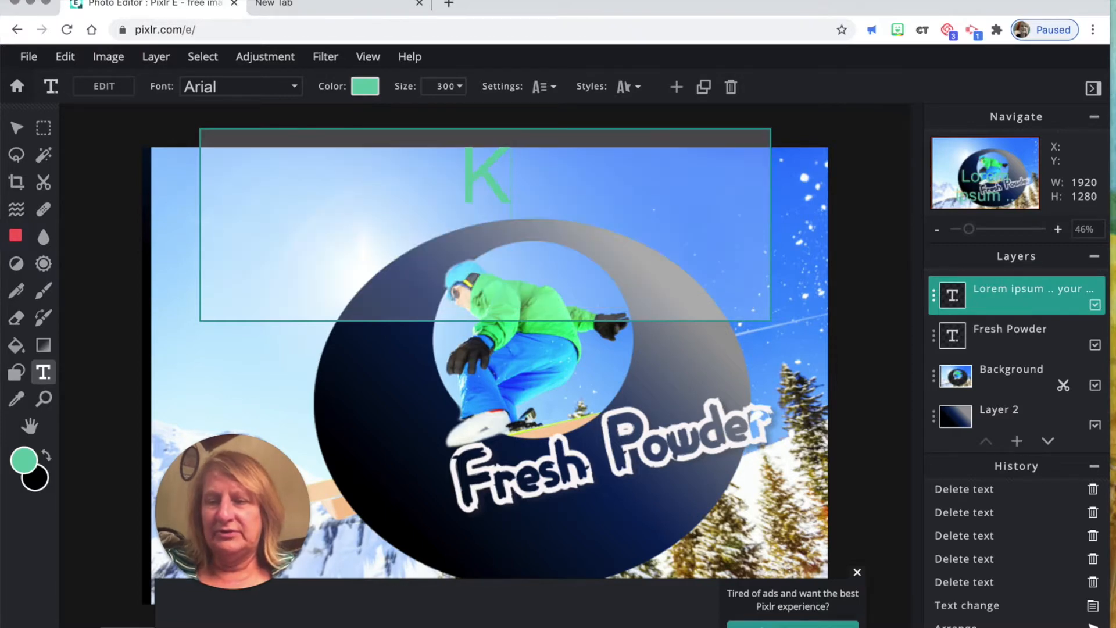
pyautogui.write('2')
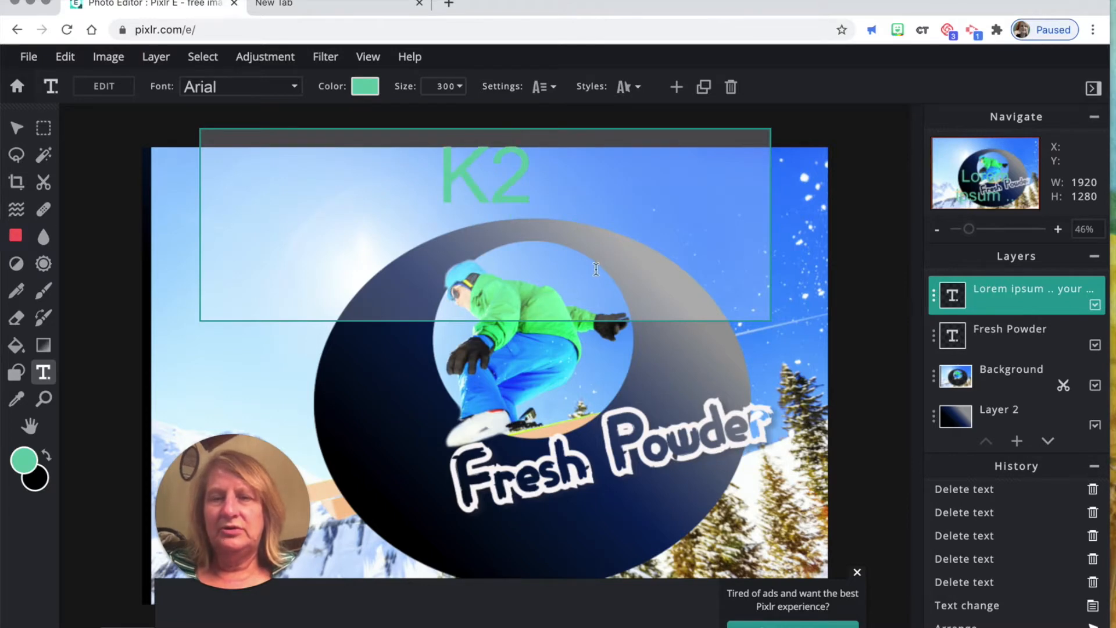
# - Set the K2 text's font to Bebasneue and move the text into the sky above and left of the snowboarder
pyautogui.moveTo(535, 203); pyautogui.dragTo(446, 185)
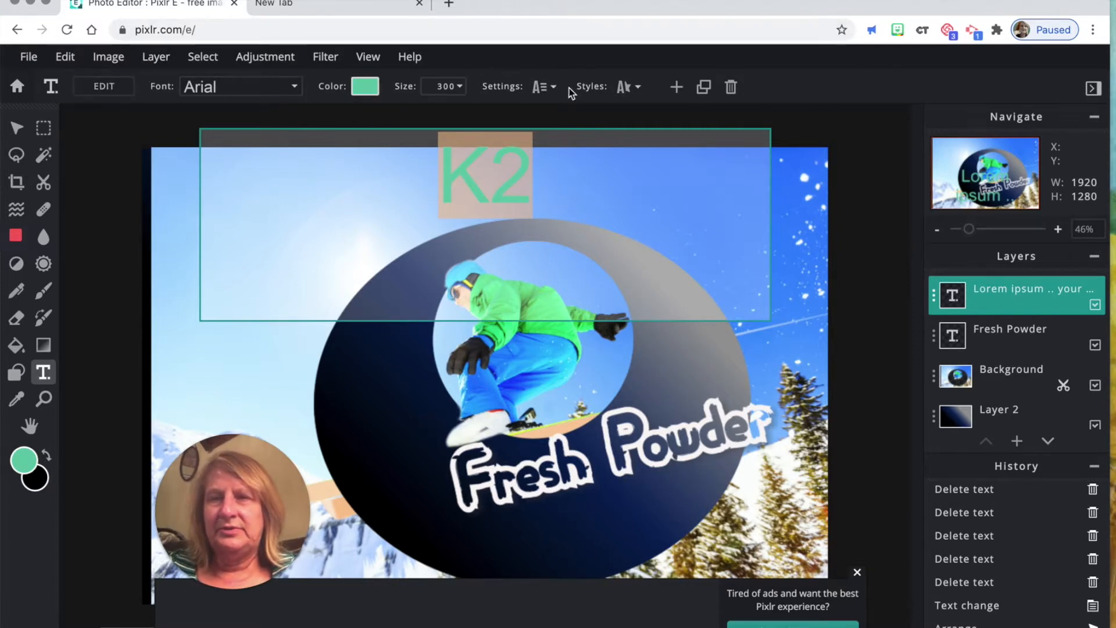
pyautogui.click(293, 88)
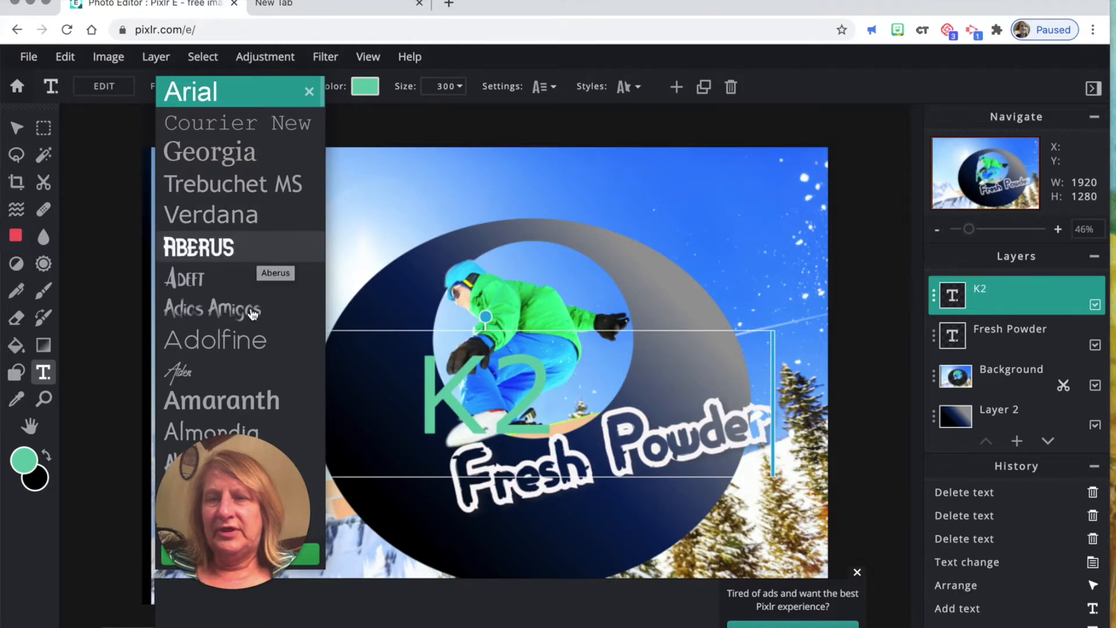
pyautogui.scroll(-3, 250, 348)
pyautogui.scroll(-2, 200, 347)
pyautogui.scroll(-5, 199, 348)
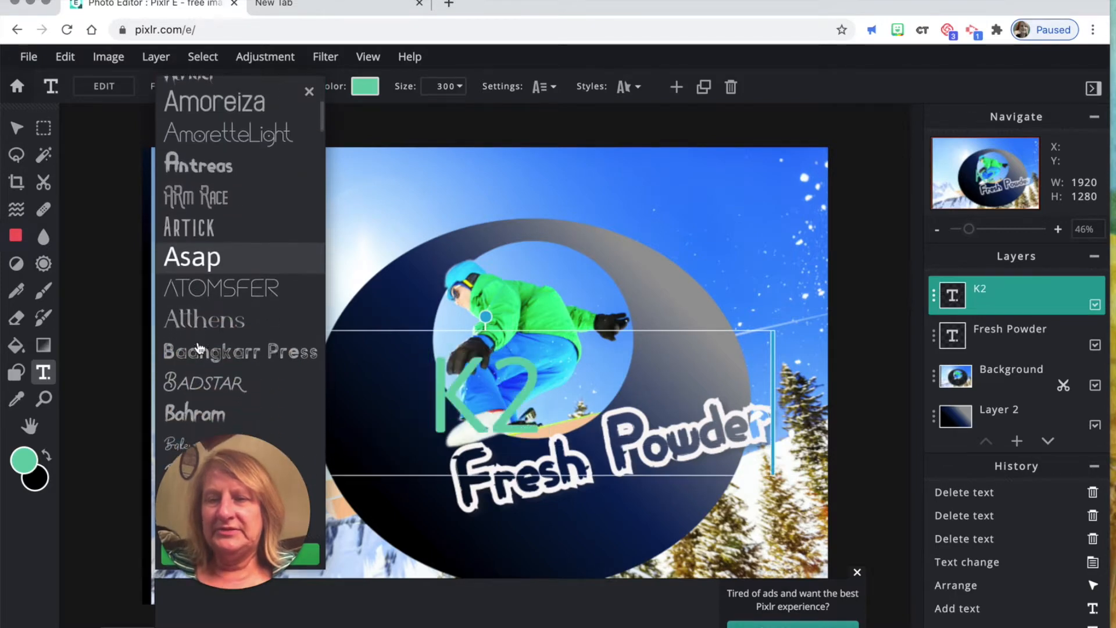
pyautogui.scroll(-1, 200, 347)
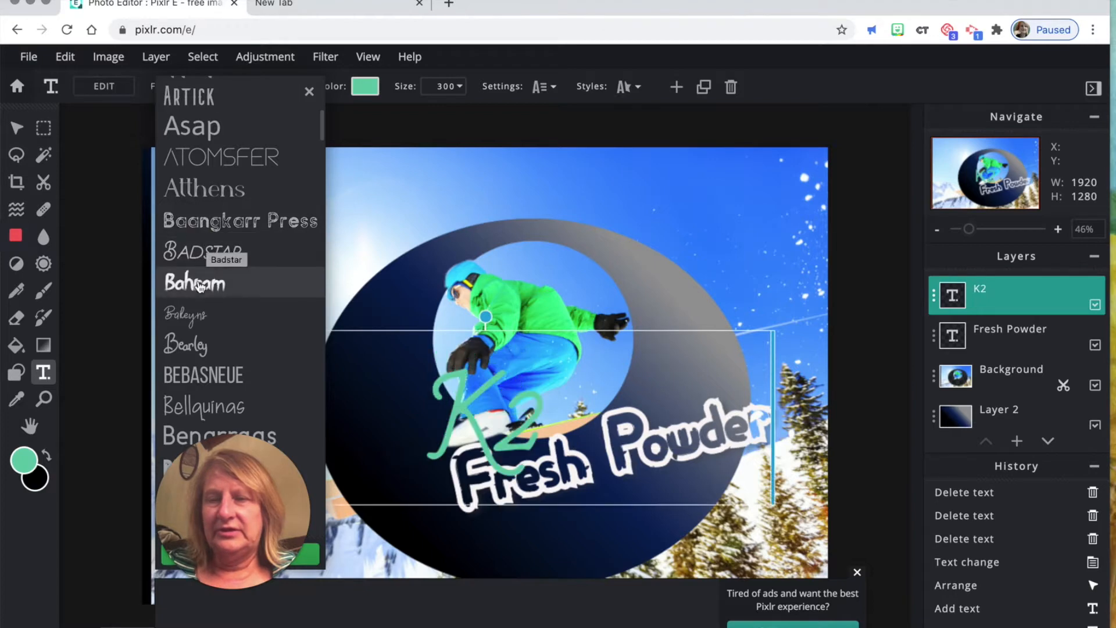
pyautogui.click(198, 377)
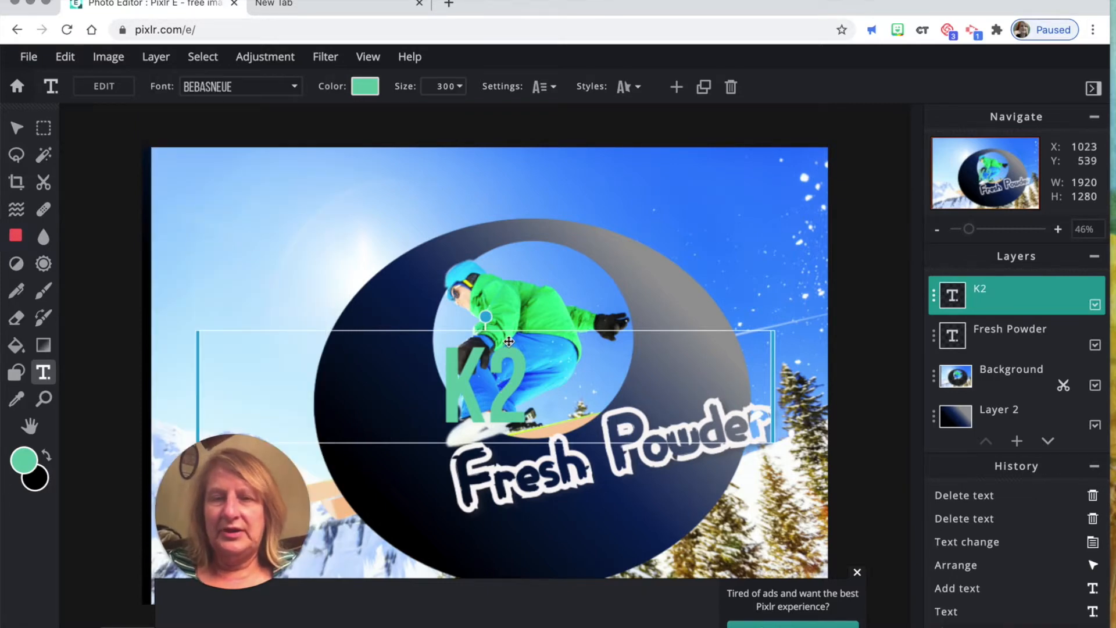
pyautogui.moveTo(508, 341); pyautogui.dragTo(368, 175)
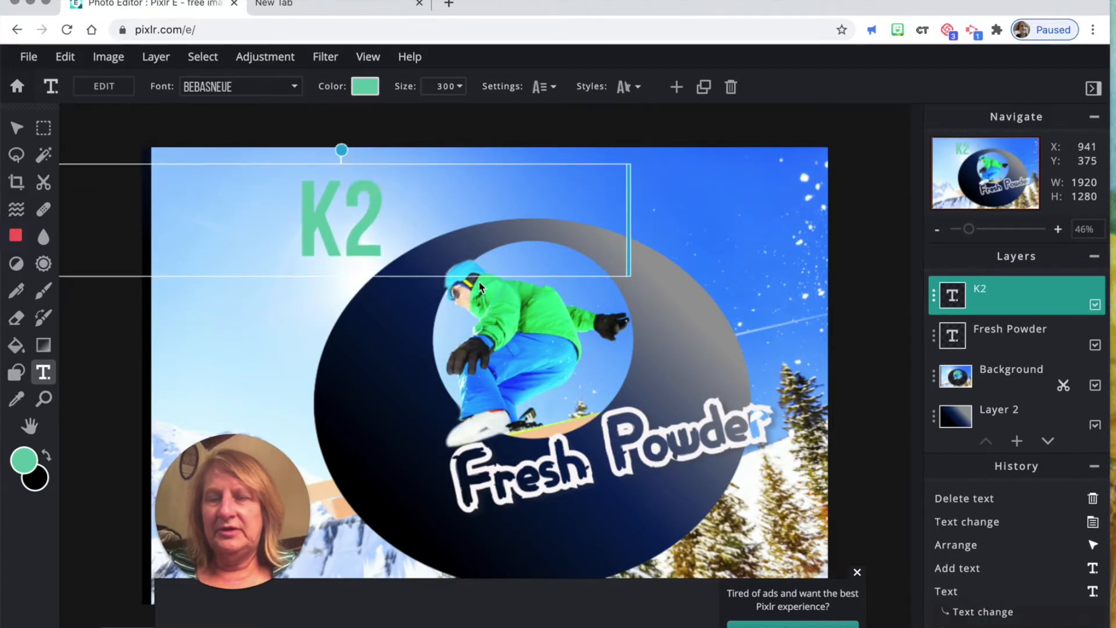
# - Color the K2 text a darker blue based on the image's sky, #1468D3
pyautogui.doubleClick(378, 234)
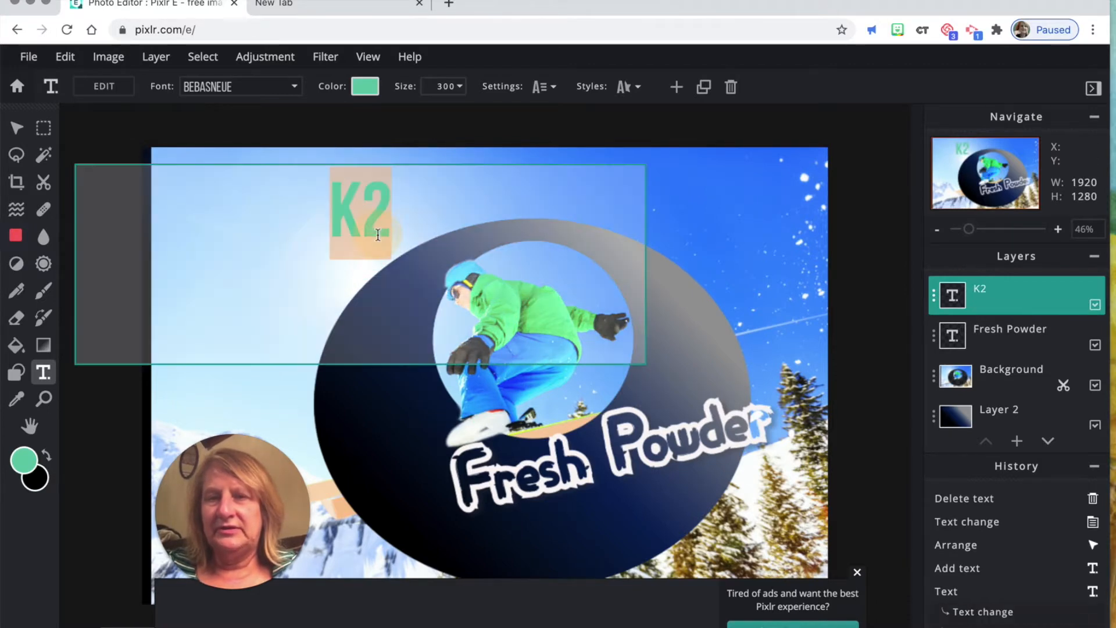
pyautogui.click(366, 88)
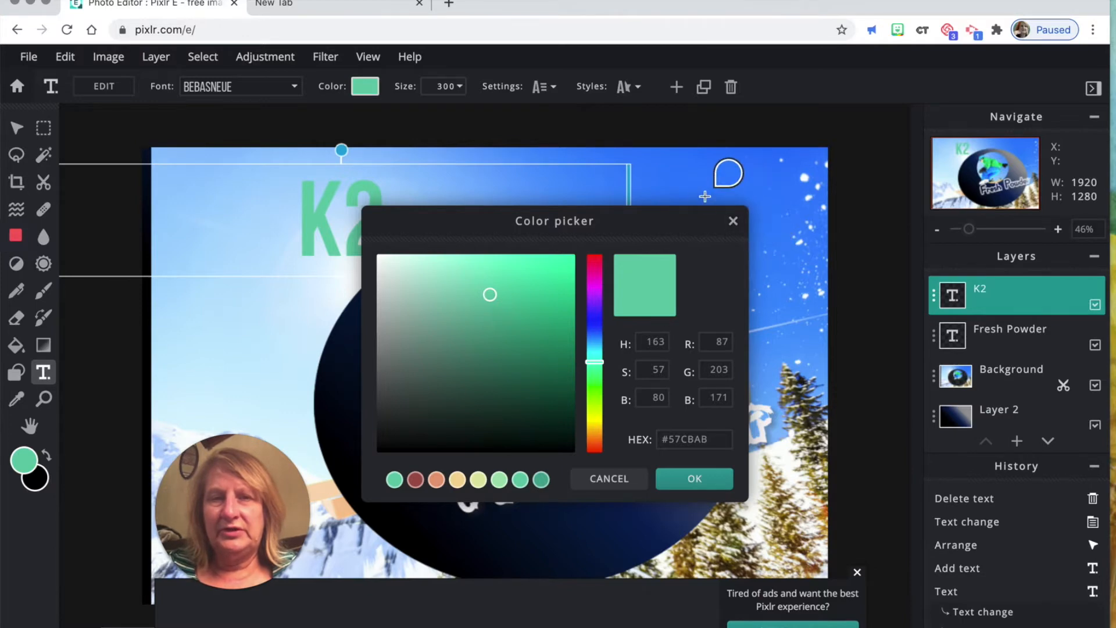
pyautogui.click(727, 174)
pyautogui.moveTo(553, 254); pyautogui.dragTo(558, 292)
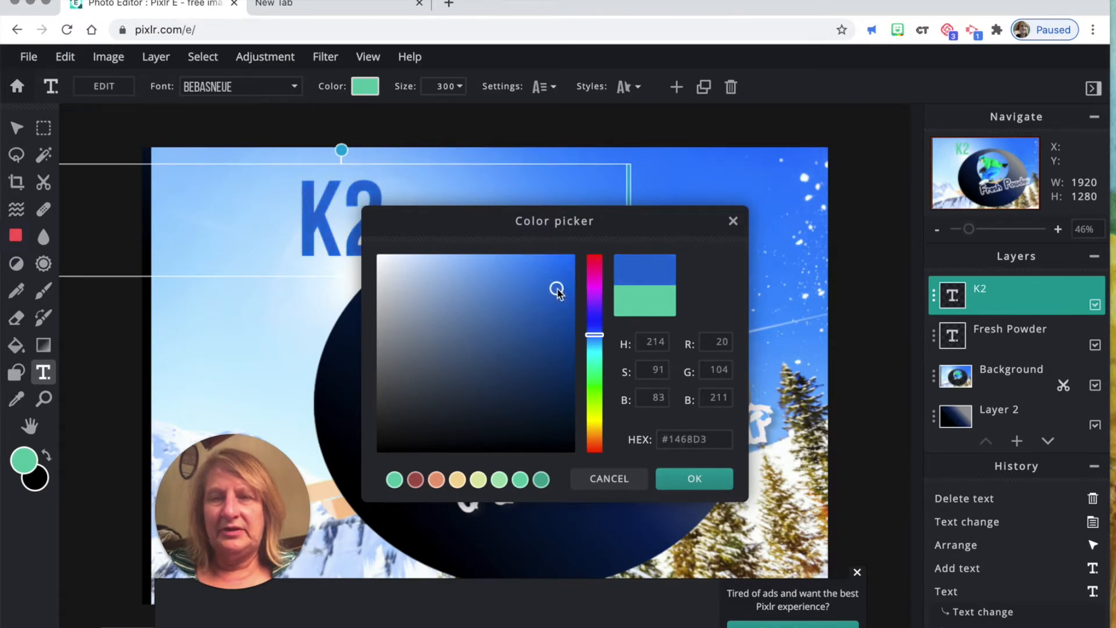
pyautogui.press('Return')
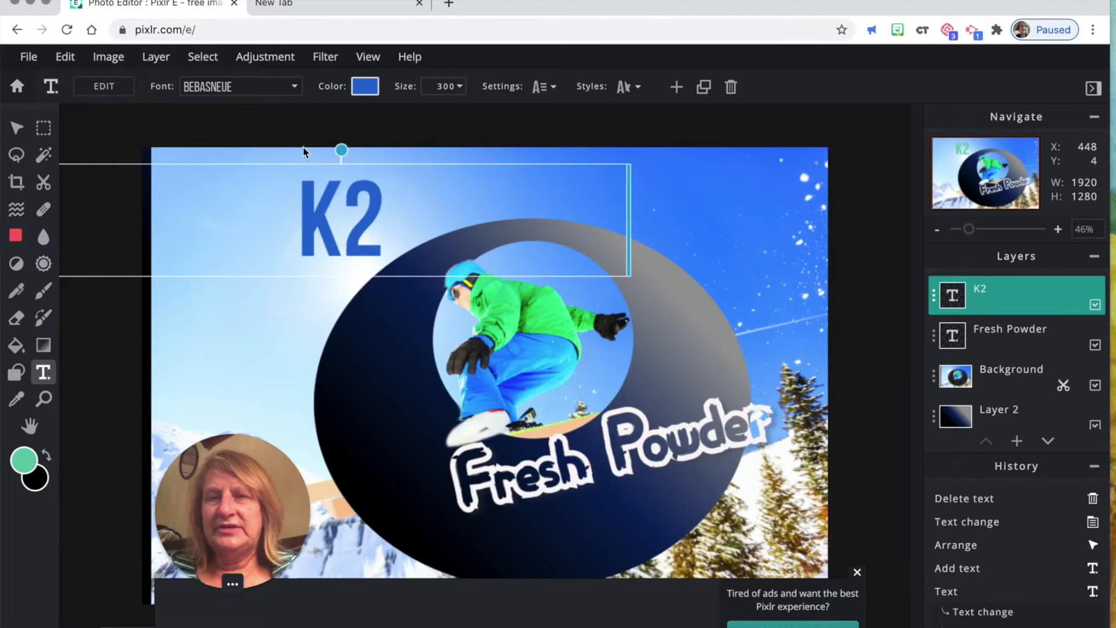
# - Enlarge the K2 text to size 759
pyautogui.click(459, 86)
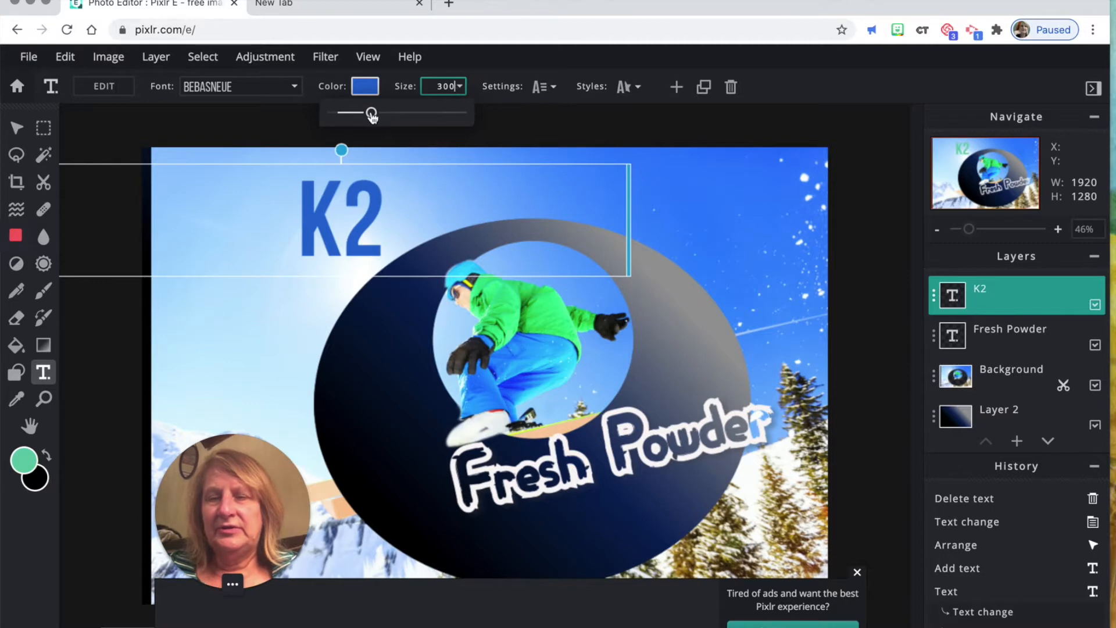
pyautogui.moveTo(371, 114); pyautogui.dragTo(431, 120)
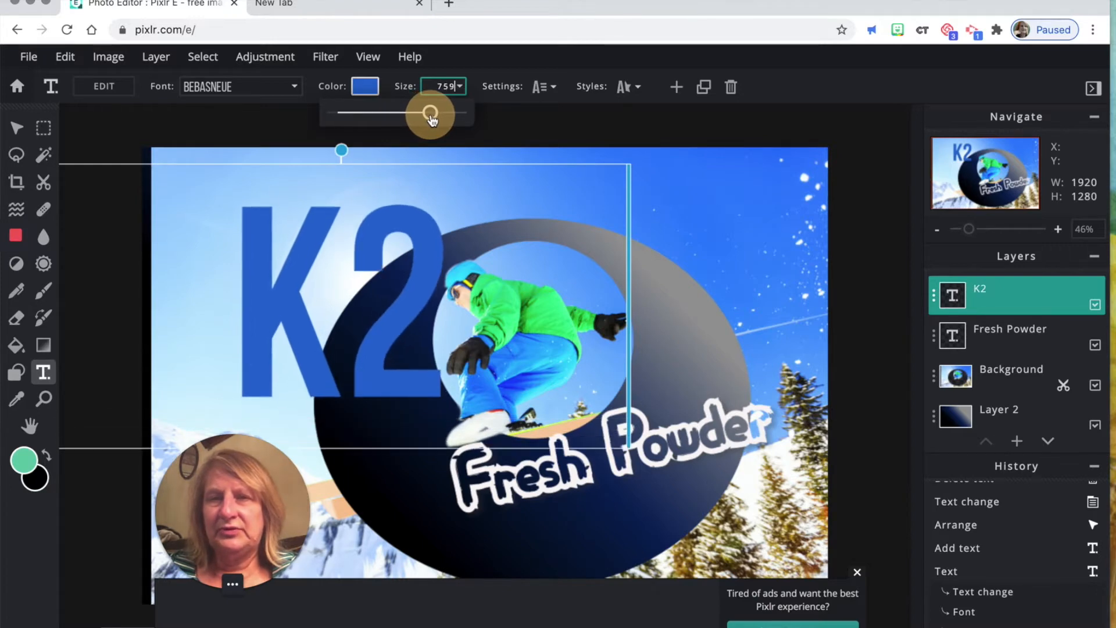
pyautogui.click(418, 232)
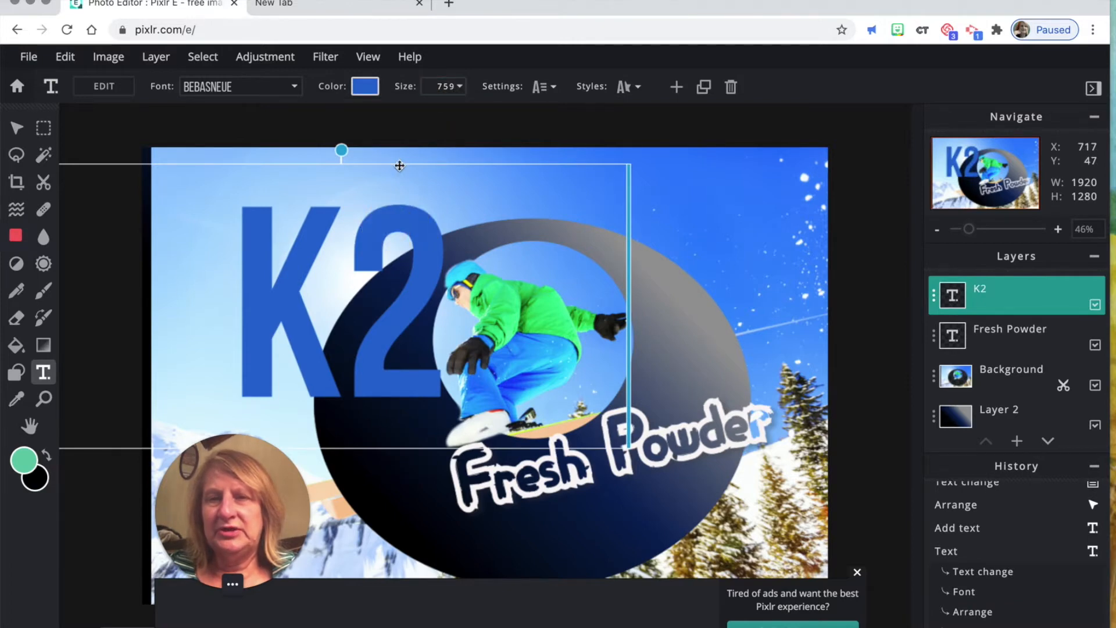
# - Narrow the K2 text box to fit closely around the letters and place it in the image's upper-left corner
pyautogui.moveTo(399, 165); pyautogui.dragTo(337, 130)
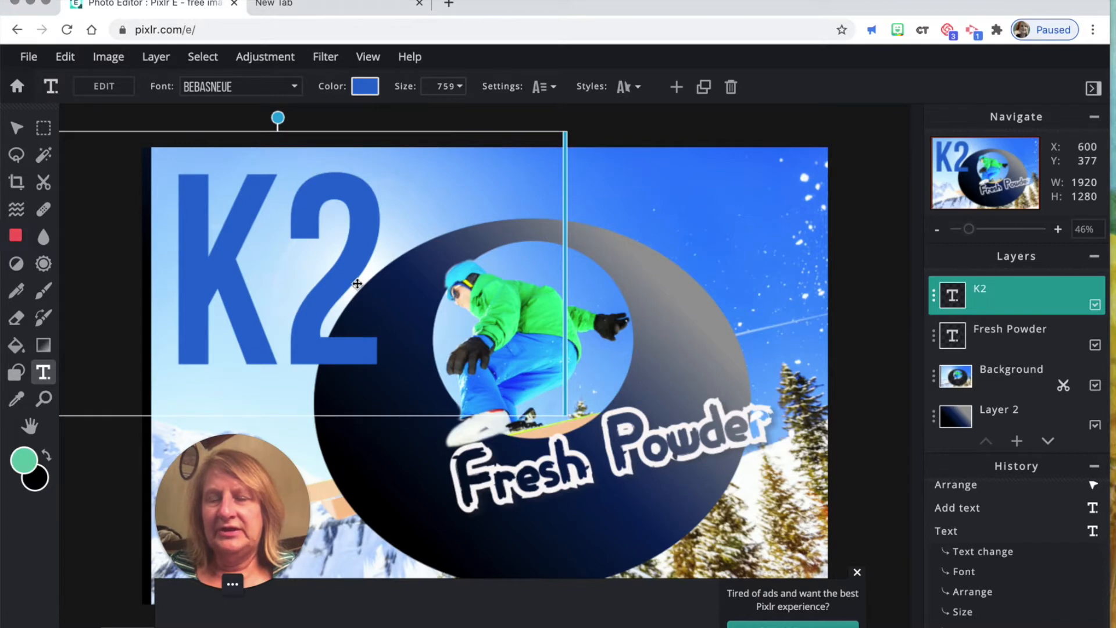
pyautogui.moveTo(566, 273); pyautogui.dragTo(311, 276)
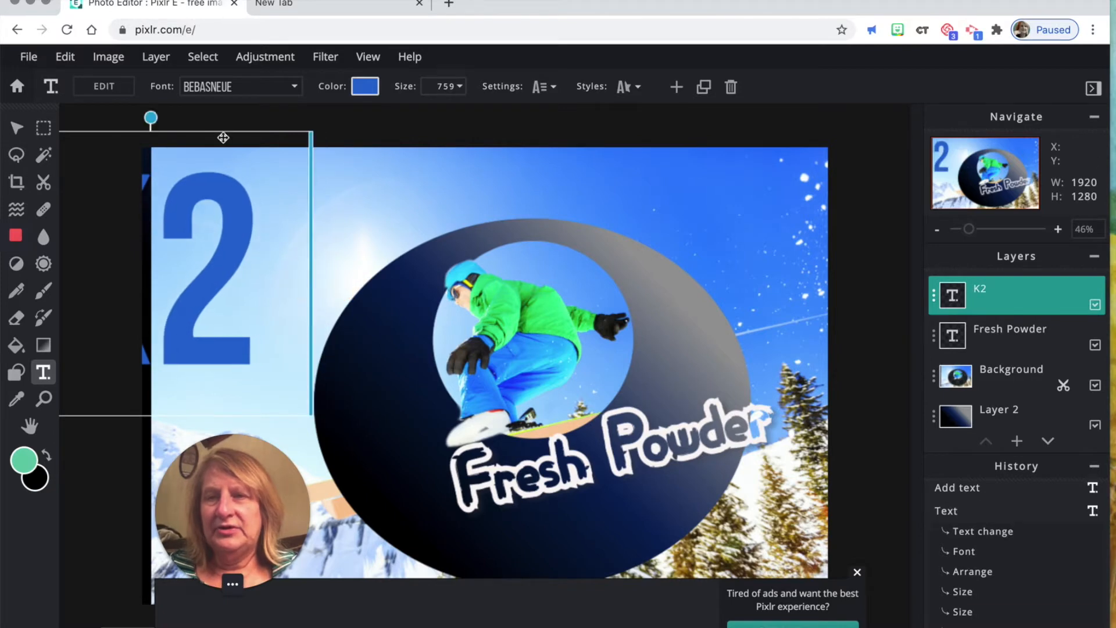
pyautogui.moveTo(175, 135); pyautogui.dragTo(296, 133)
pyautogui.moveTo(432, 260); pyautogui.dragTo(343, 251)
pyautogui.moveTo(286, 135); pyautogui.dragTo(323, 130)
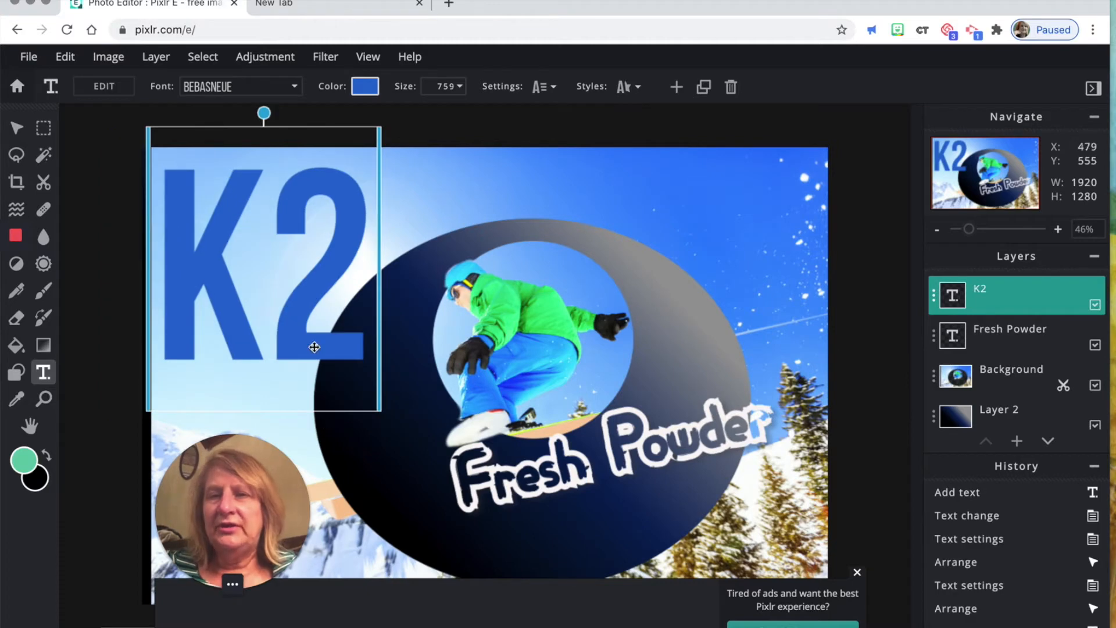
# - Try the full background style behind the K2 text and switch it back off
pyautogui.click(633, 88)
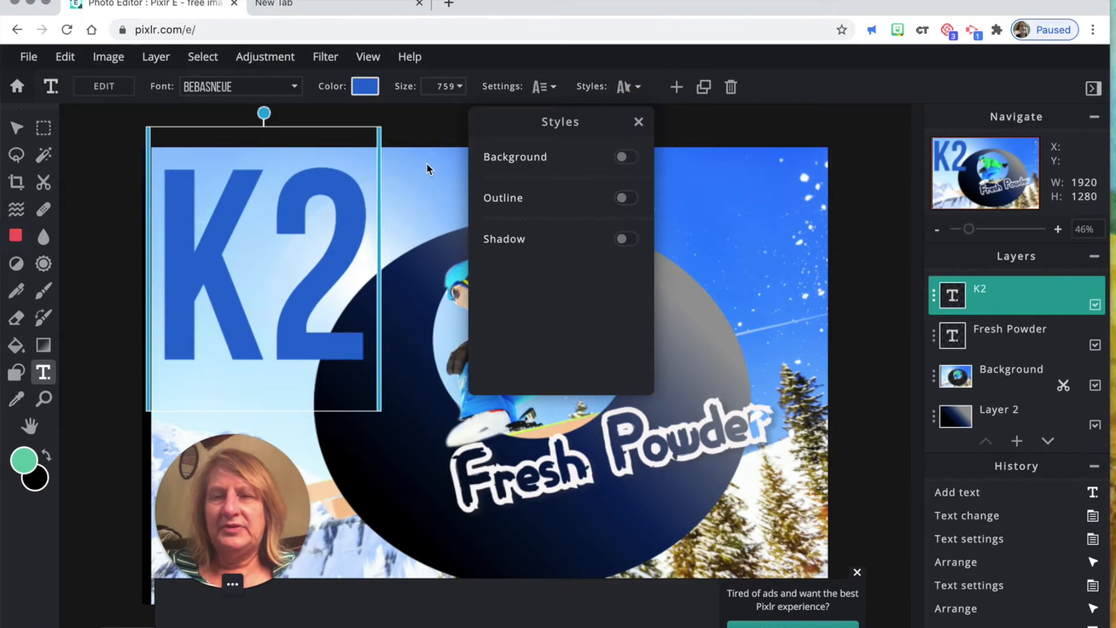
pyautogui.click(626, 158)
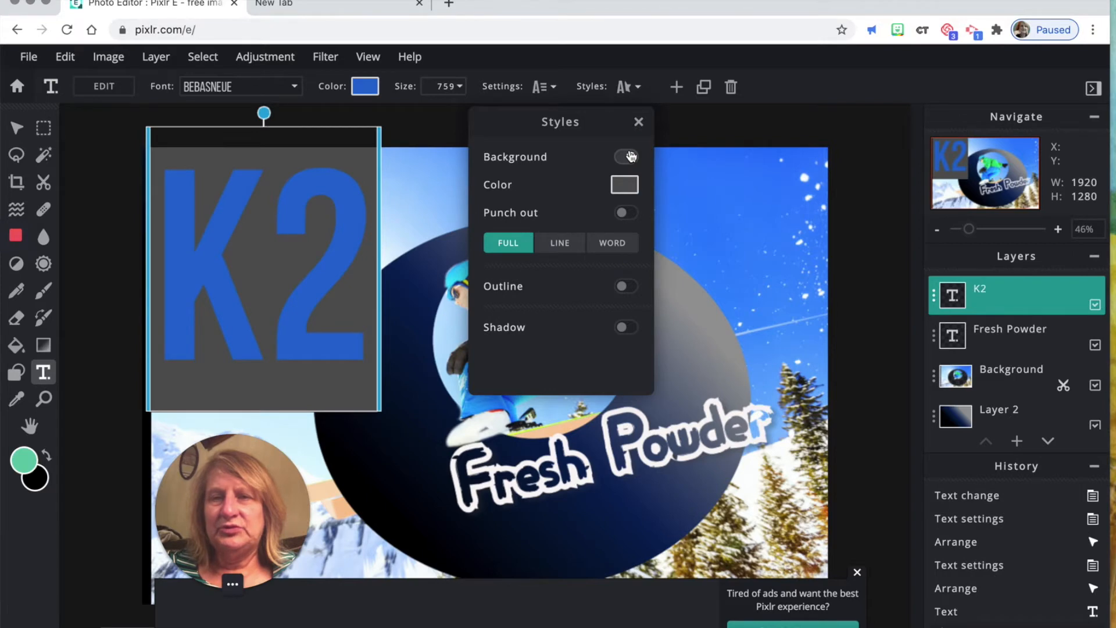
pyautogui.click(625, 158)
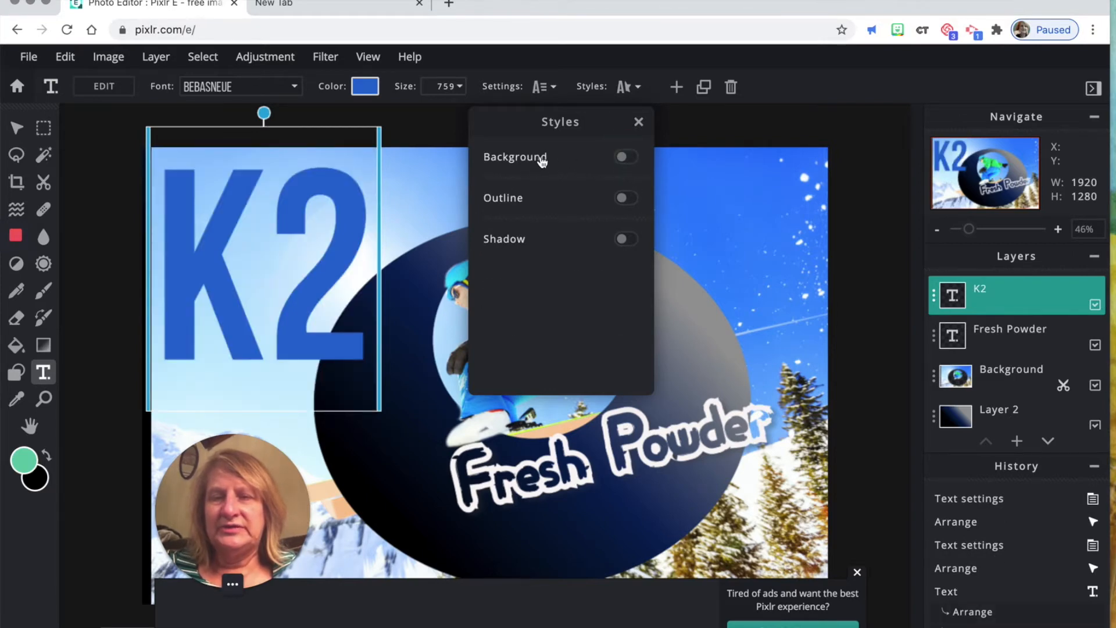
# - Add an outline to the K2 text and set its color to near-white
pyautogui.click(626, 198)
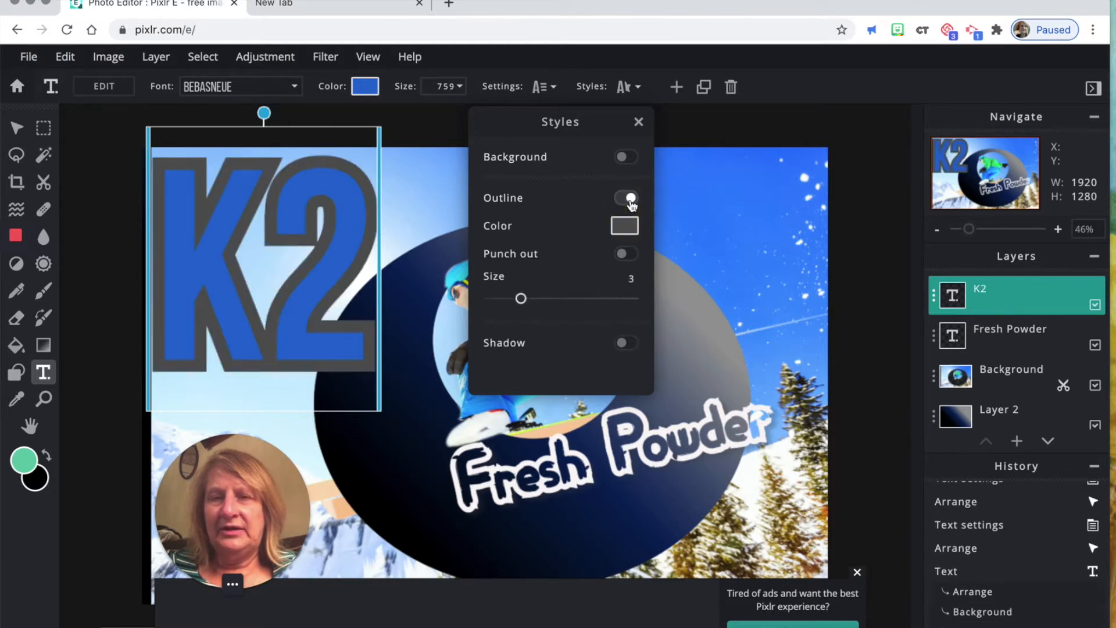
pyautogui.click(624, 225)
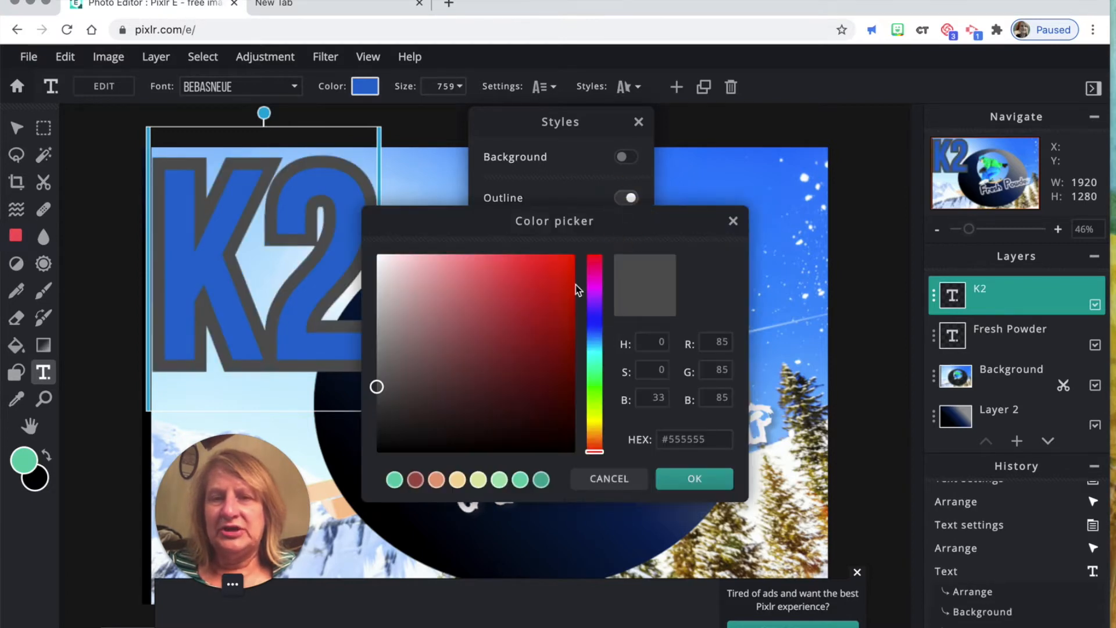
pyautogui.moveTo(377, 386); pyautogui.dragTo(381, 259)
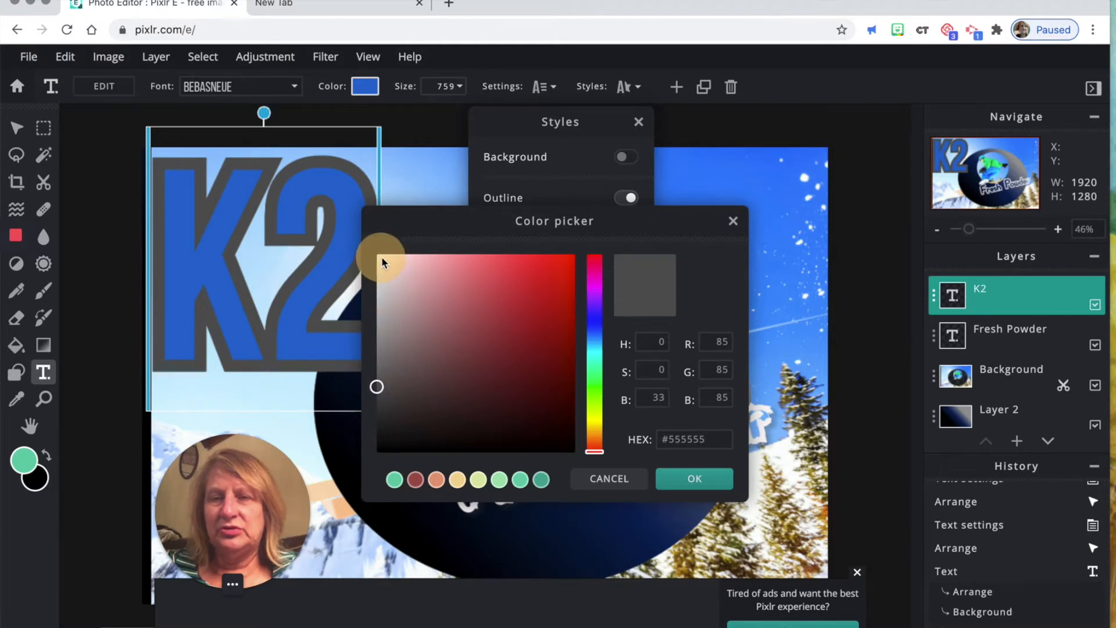
pyautogui.click(693, 479)
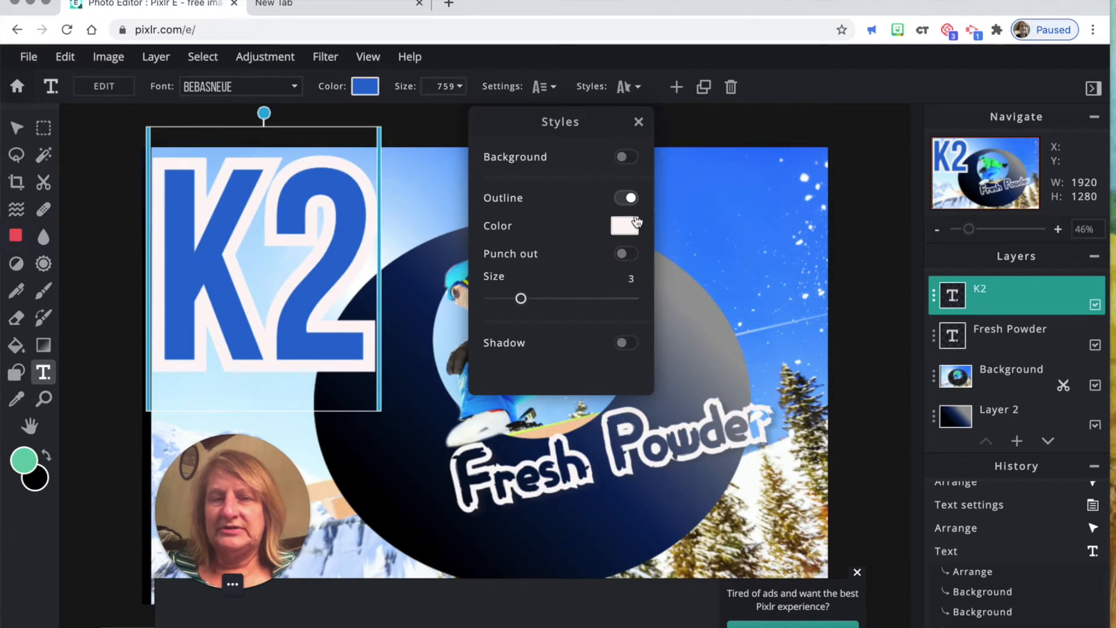
# - Try the outline's punch-out option on the K2 text, switch it back off, and set the outline size to 1
pyautogui.click(631, 258)
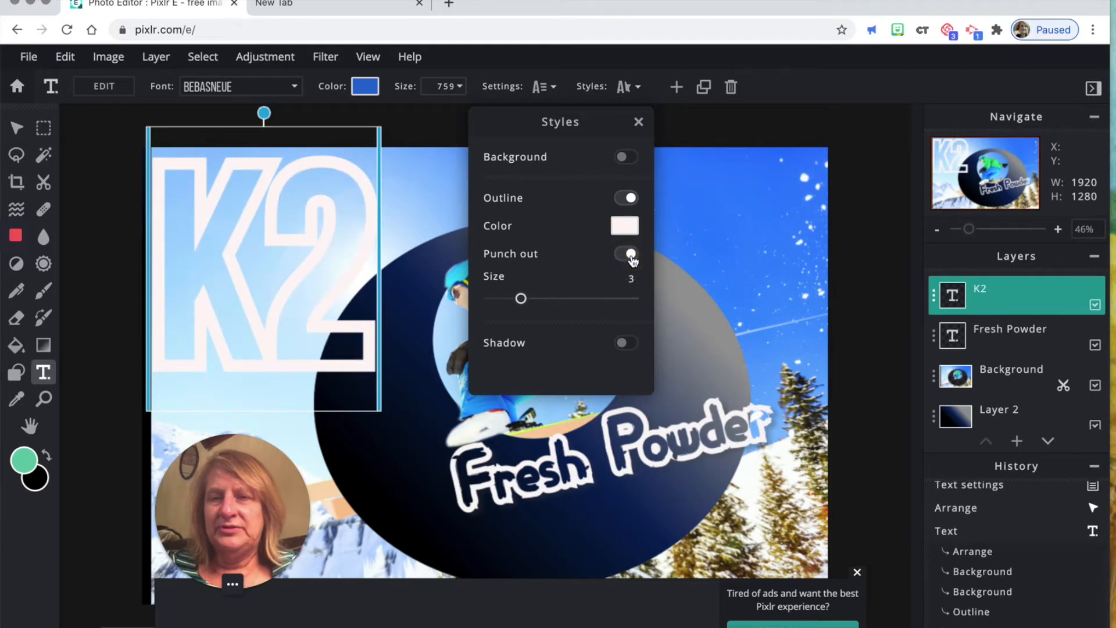
pyautogui.click(627, 255)
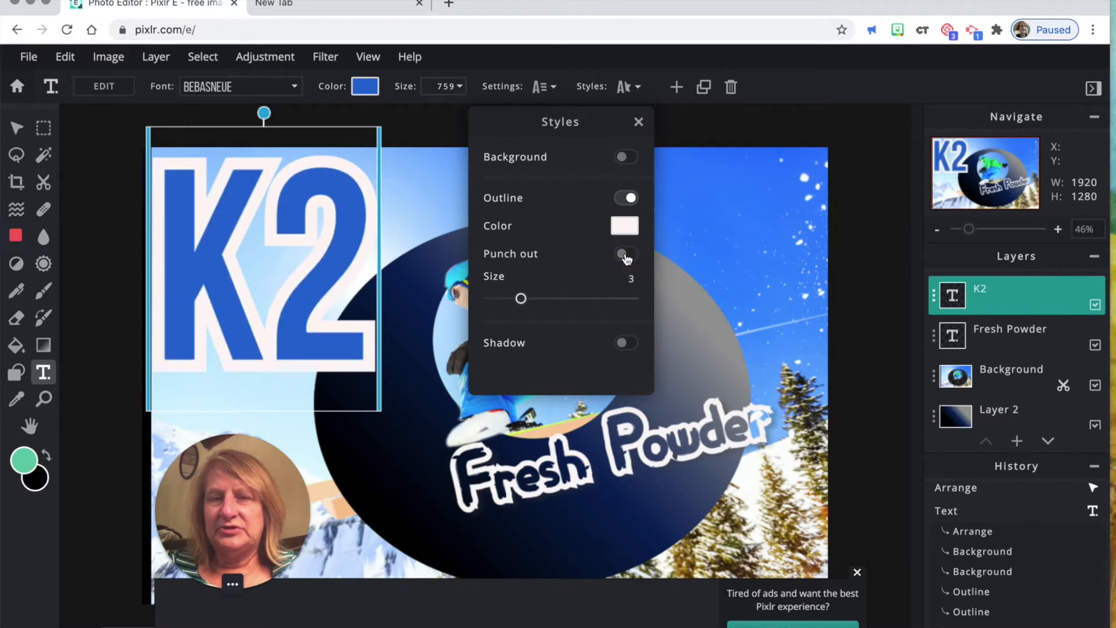
pyautogui.moveTo(521, 300); pyautogui.dragTo(496, 300)
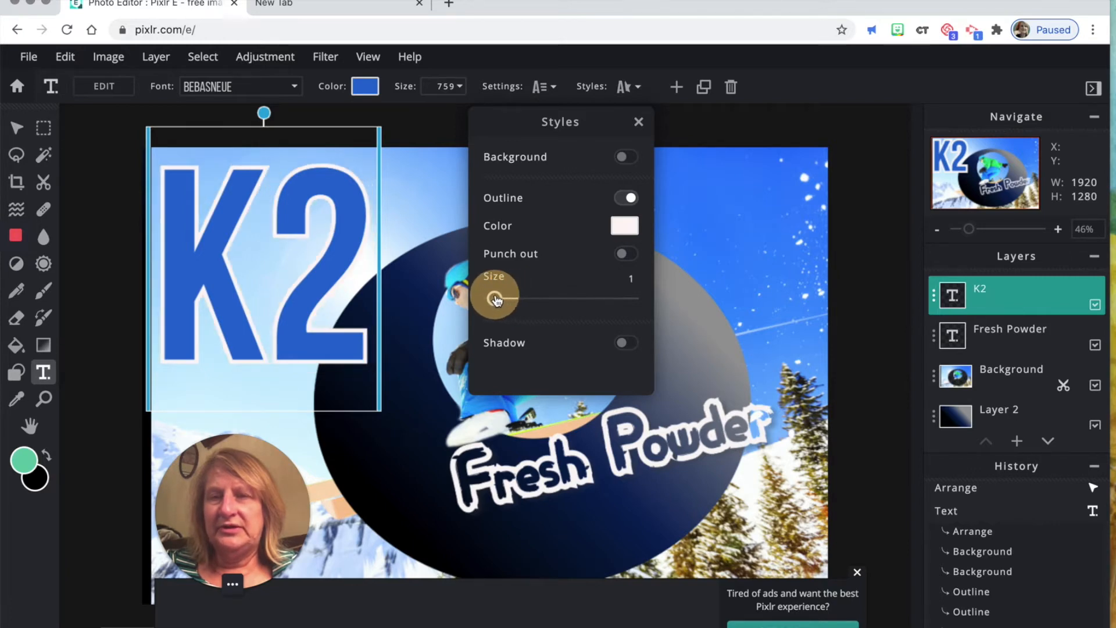
pyautogui.moveTo(495, 299); pyautogui.dragTo(495, 299)
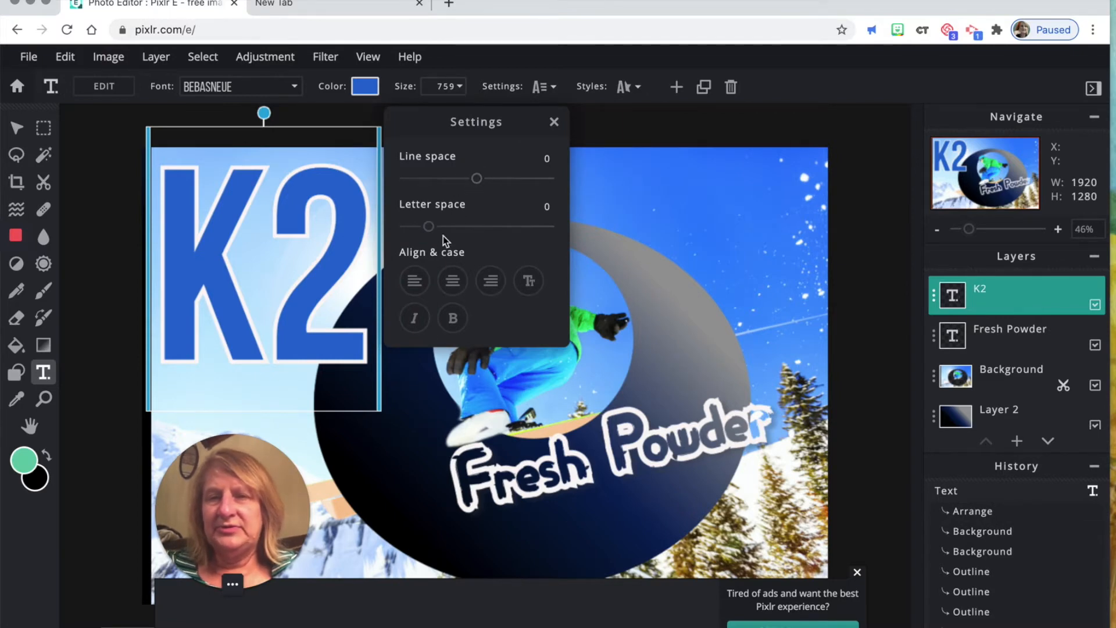
# - Tighten the K2 text's letter space to -18 and close the text settings
pyautogui.moveTo(429, 228); pyautogui.dragTo(409, 229)
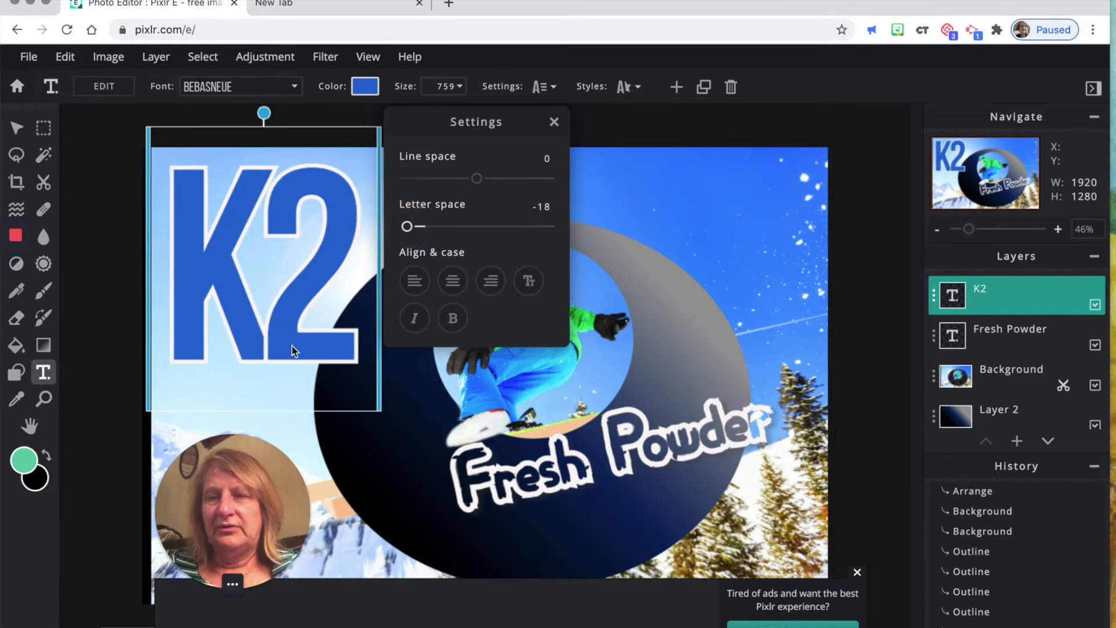
pyautogui.click(905, 380)
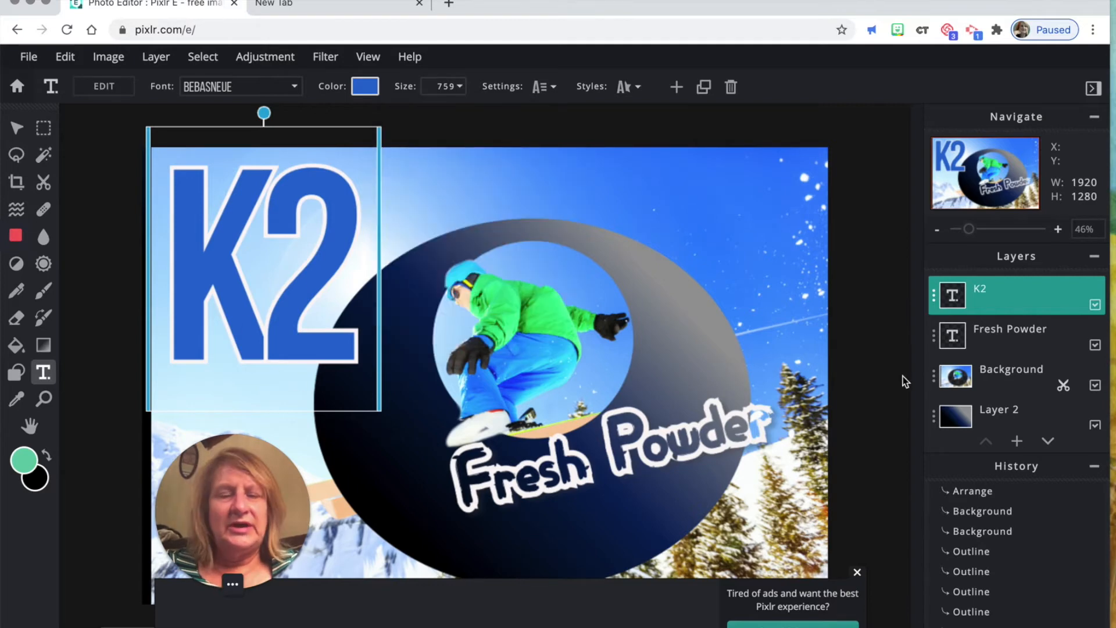
# - Open the K2 layer's settings, try its transparency at 57 and 65, and return it to 100
pyautogui.click(935, 295)
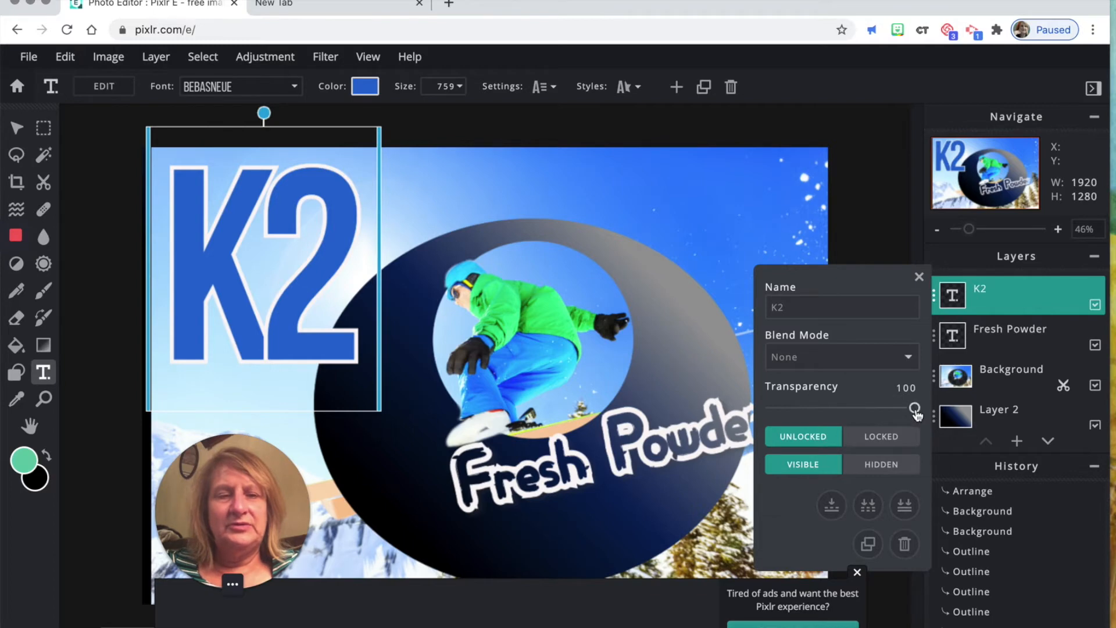
pyautogui.moveTo(914, 408); pyautogui.dragTo(854, 412)
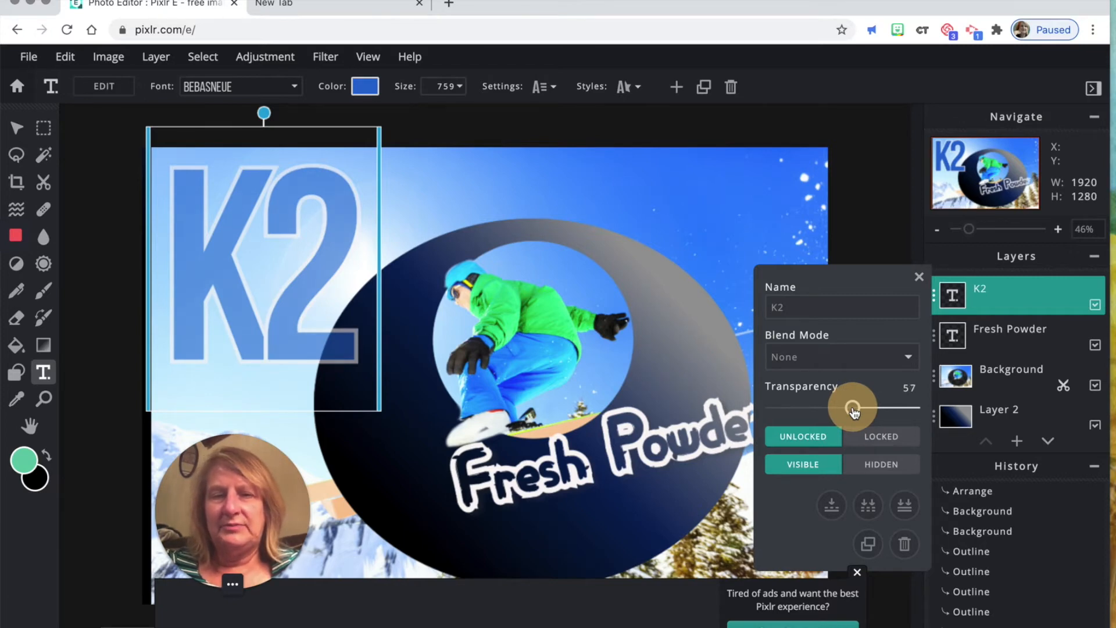
pyautogui.moveTo(852, 410); pyautogui.dragTo(852, 410)
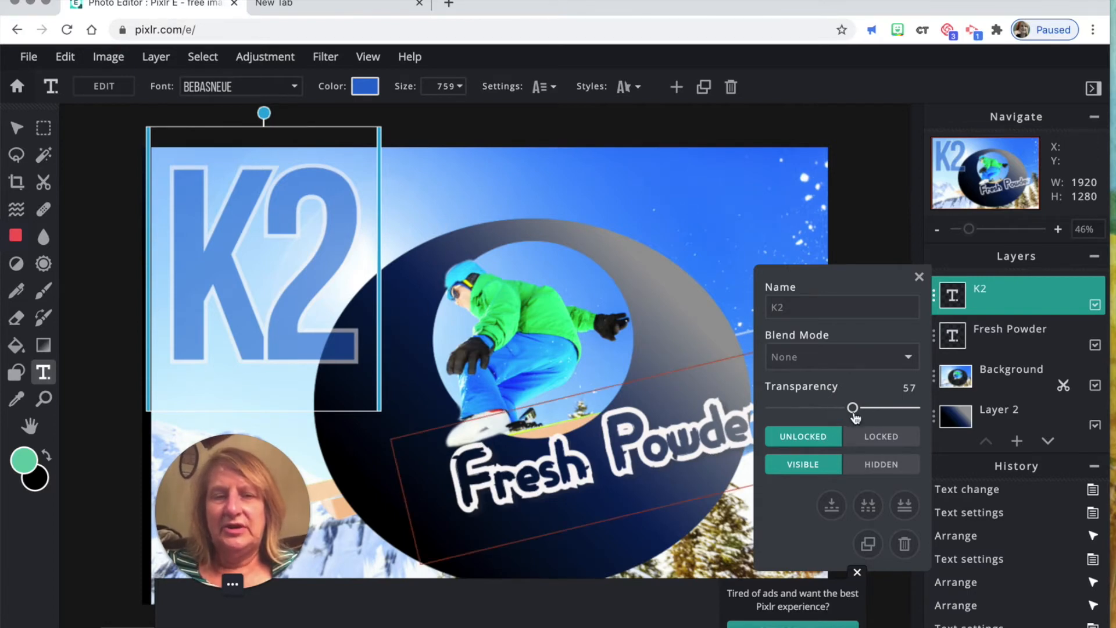
pyautogui.moveTo(853, 408); pyautogui.dragTo(865, 408)
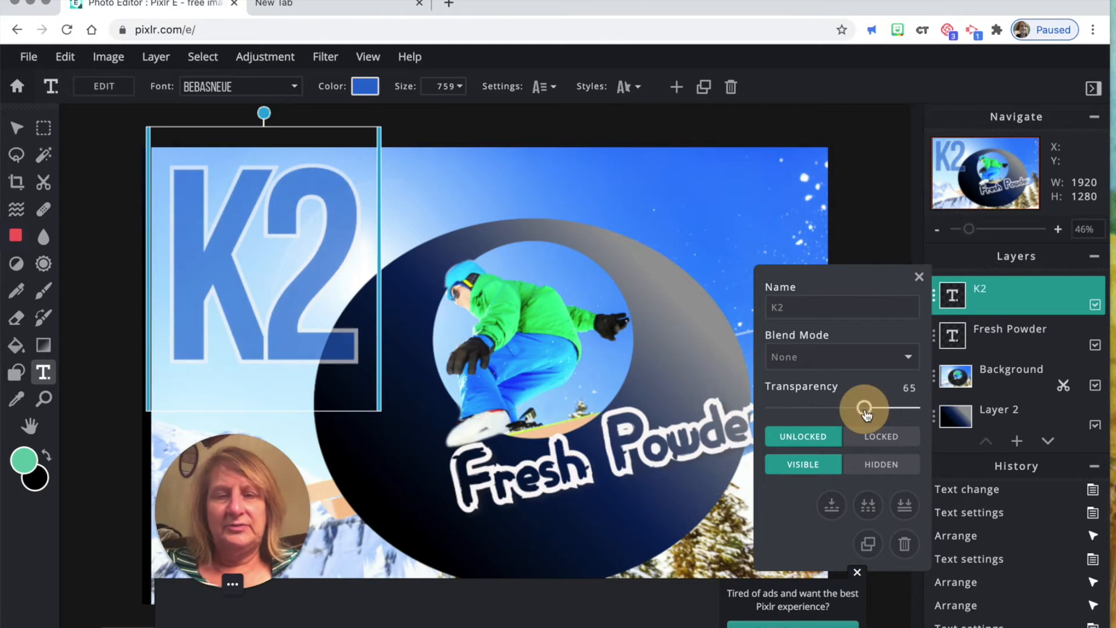
pyautogui.click(916, 408)
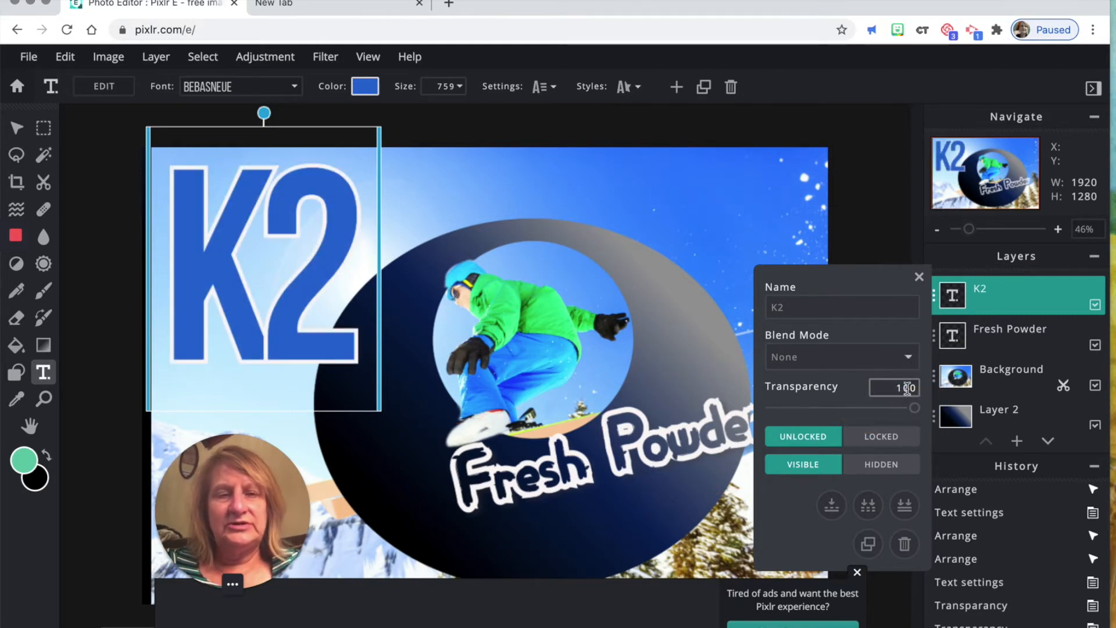
# - Try the Multiply, Screen and Overlay blend modes on the K2 layer
pyautogui.click(907, 357)
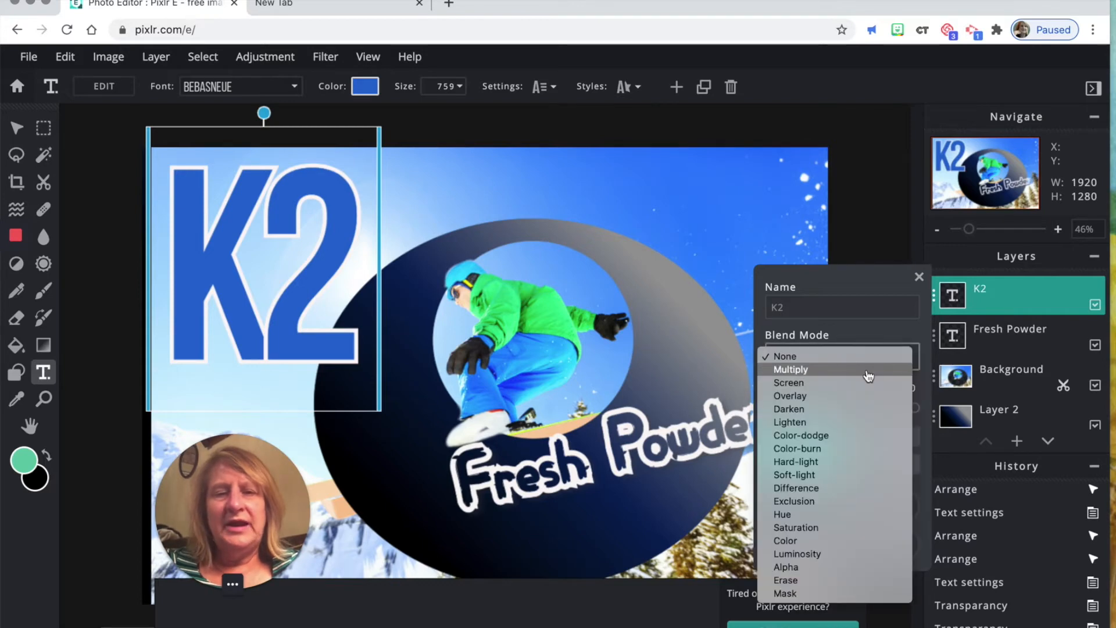
pyautogui.click(869, 370)
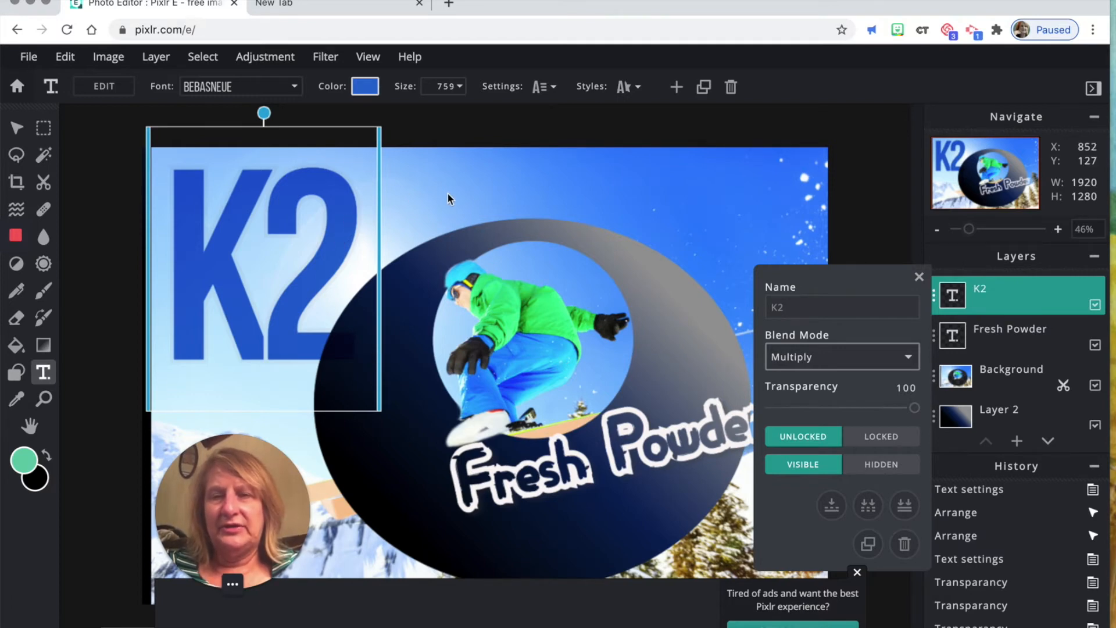
pyautogui.click(920, 358)
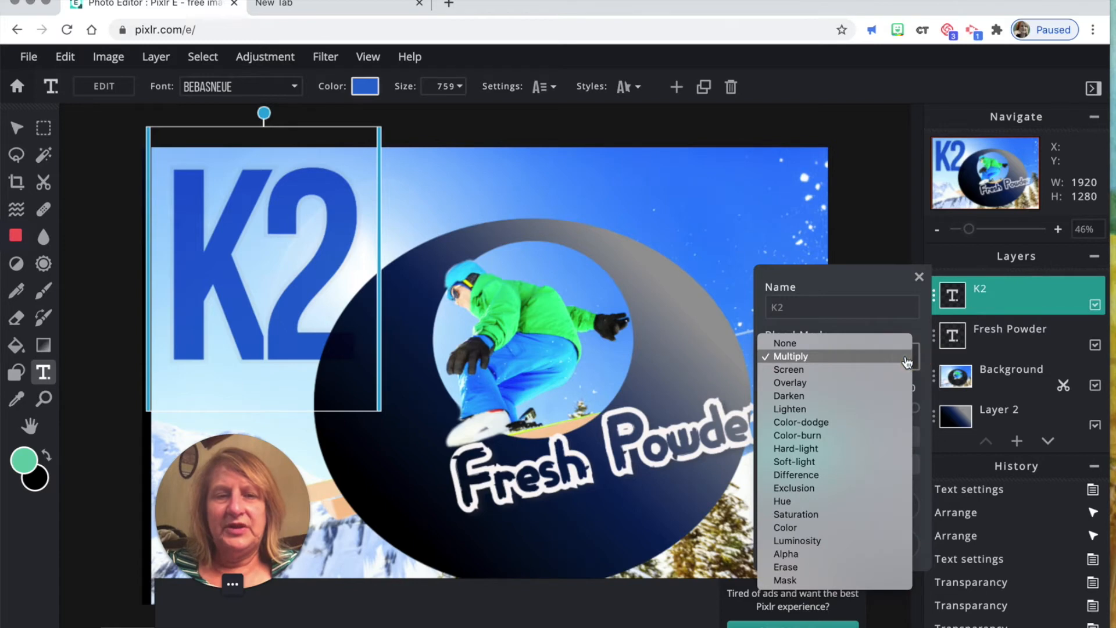
pyautogui.press('Escape')
pyautogui.press('Down')
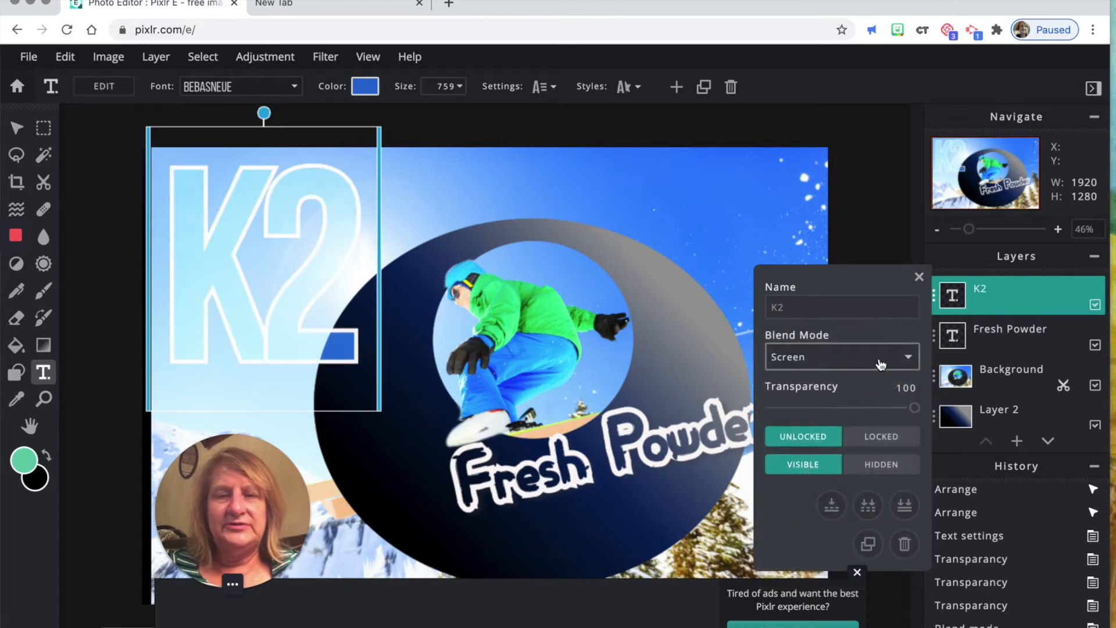
pyautogui.click(844, 362)
pyautogui.click(844, 372)
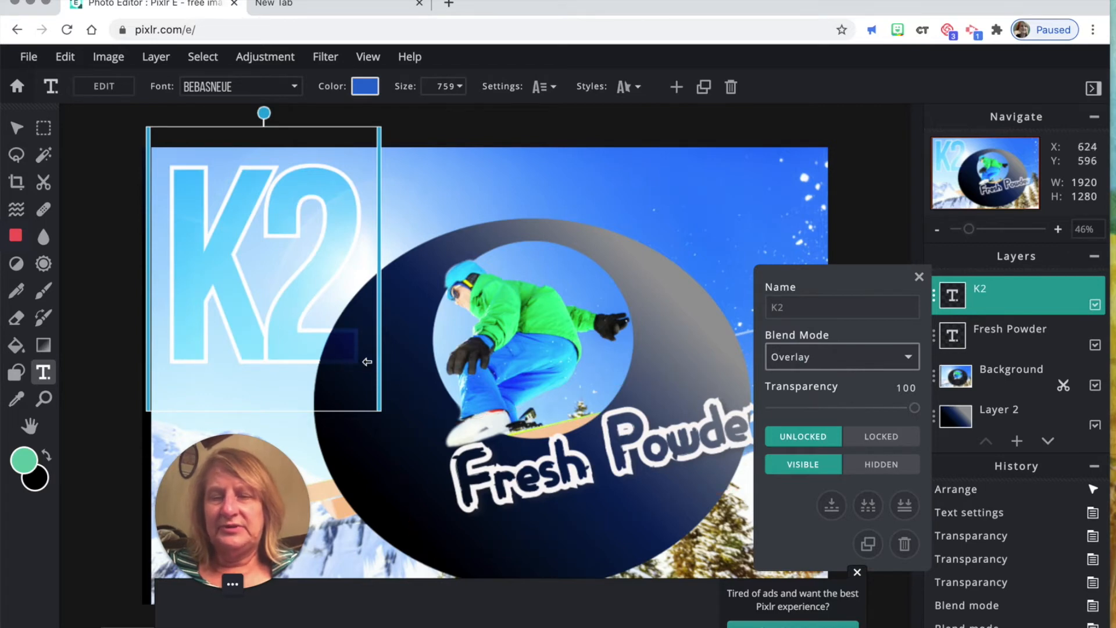
# - Try the Darken, Lighten and Color-dodge blend modes on the K2 layer
pyautogui.click(897, 356)
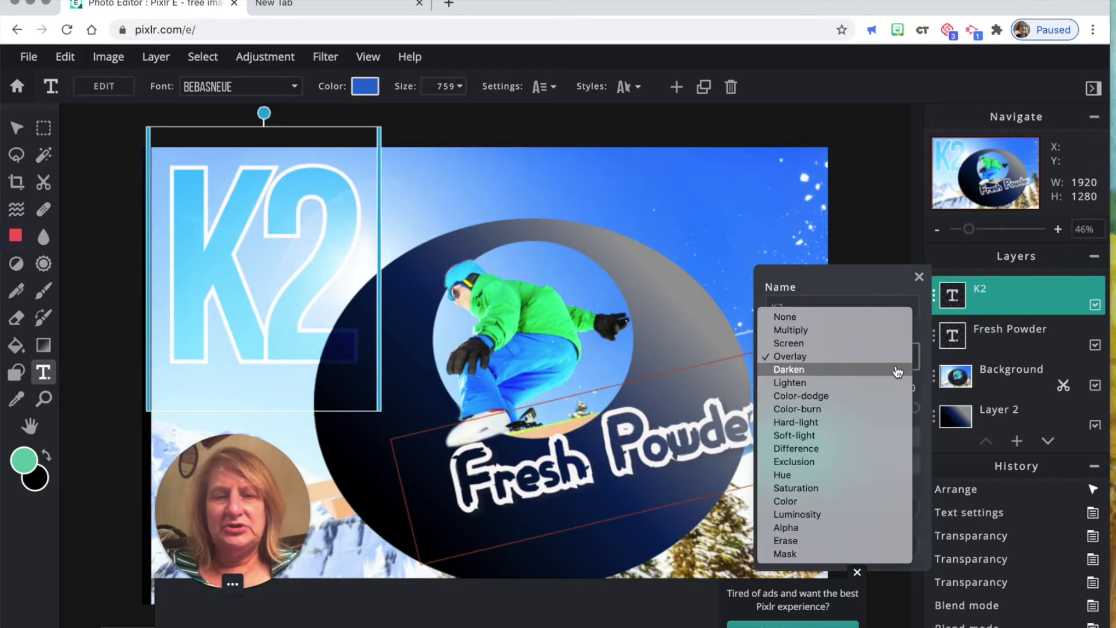
pyautogui.click(898, 370)
pyautogui.click(898, 367)
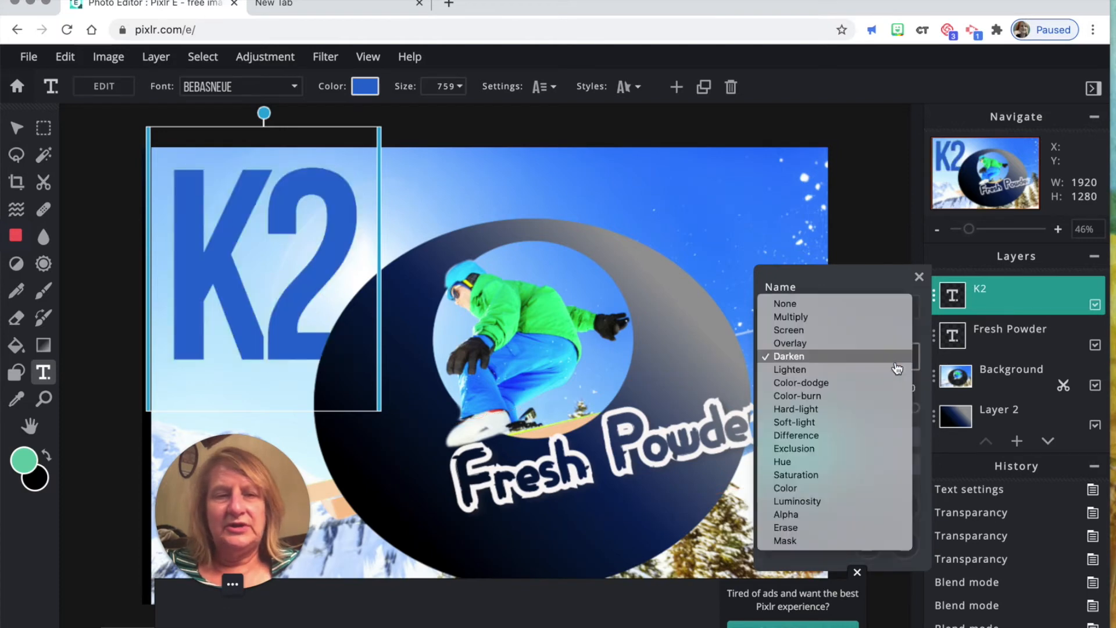
pyautogui.click(897, 371)
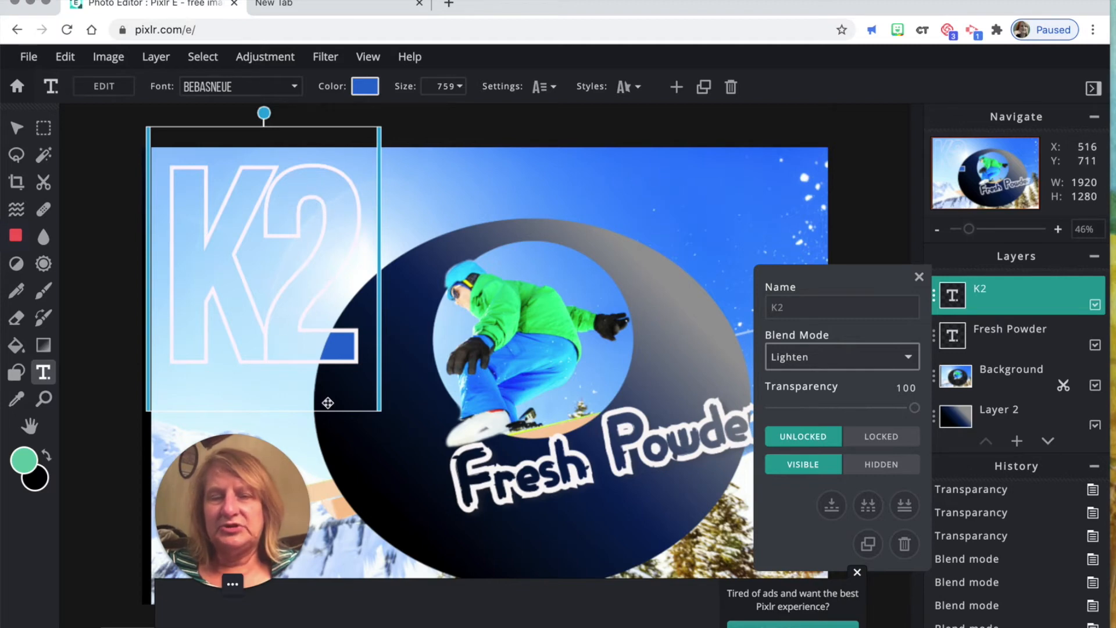
pyautogui.click(906, 356)
pyautogui.click(898, 370)
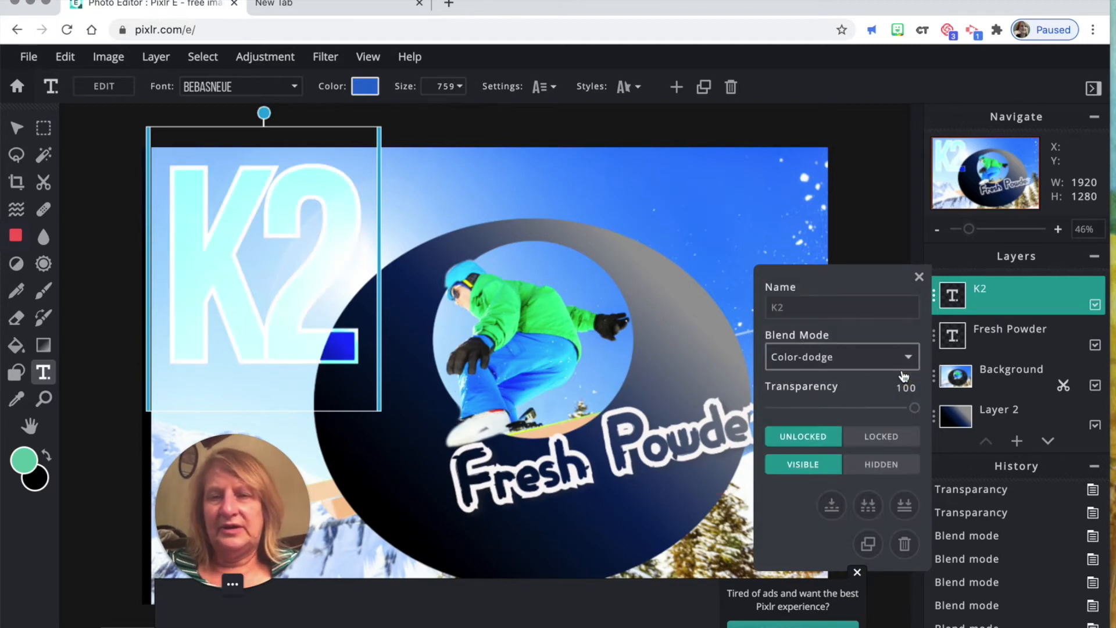
# - Try the Color-burn, Hard-light and Color blend modes on the K2 layer
pyautogui.click(883, 356)
pyautogui.click(881, 373)
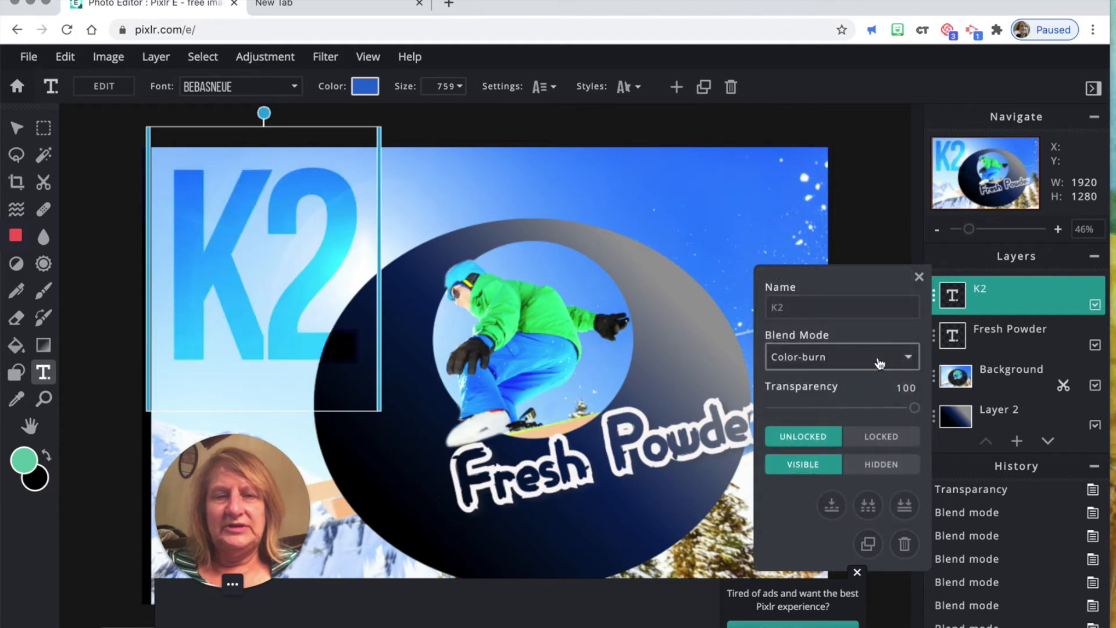
pyautogui.click(879, 363)
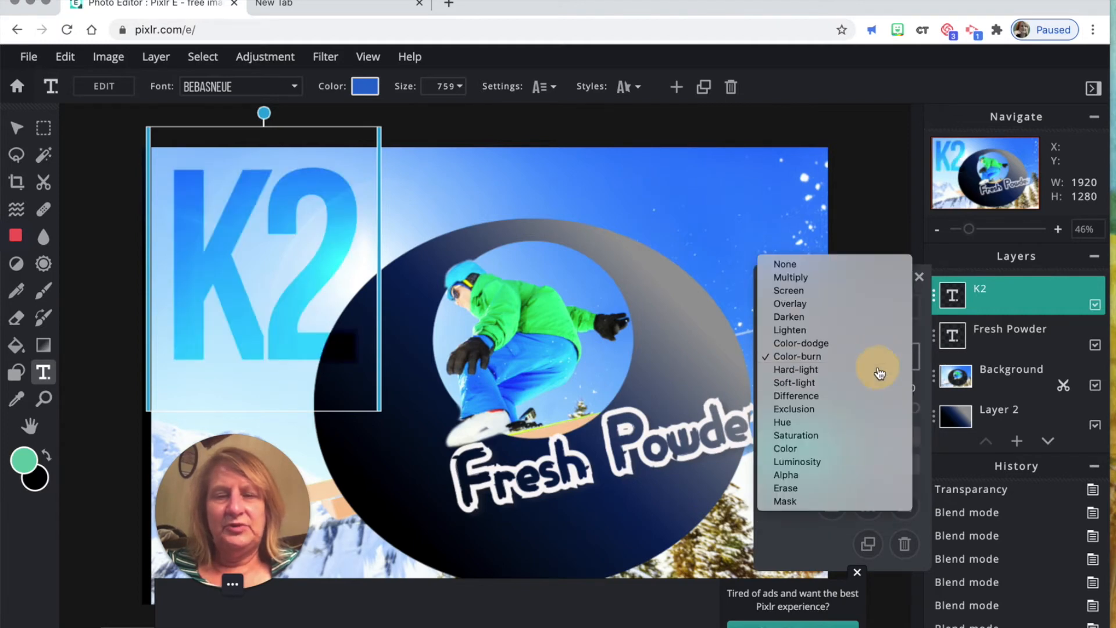
pyautogui.click(878, 371)
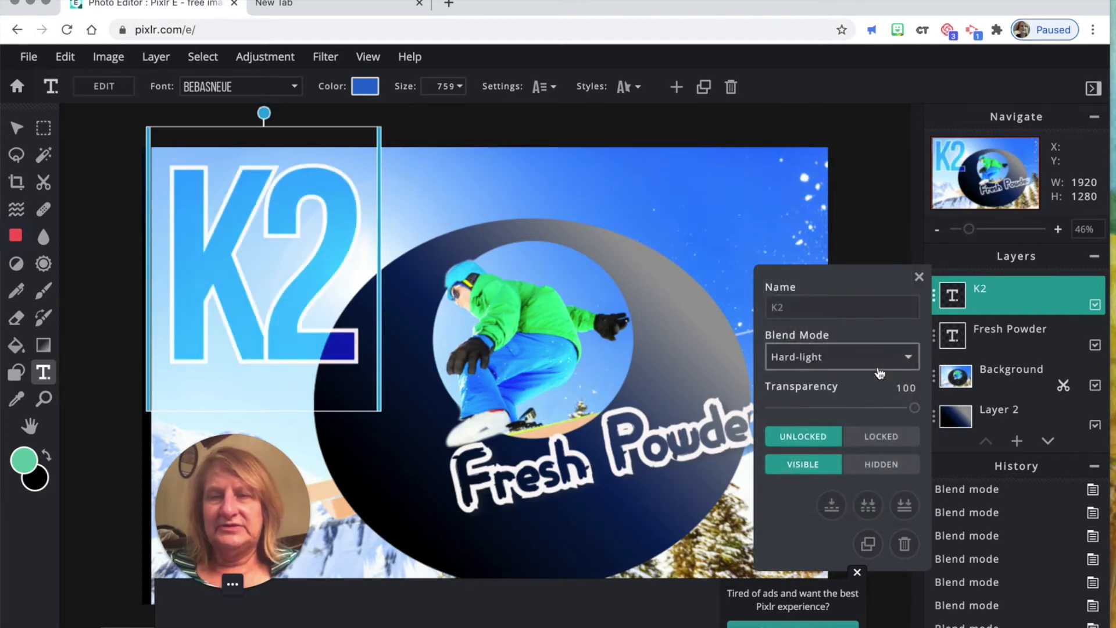
pyautogui.click(880, 368)
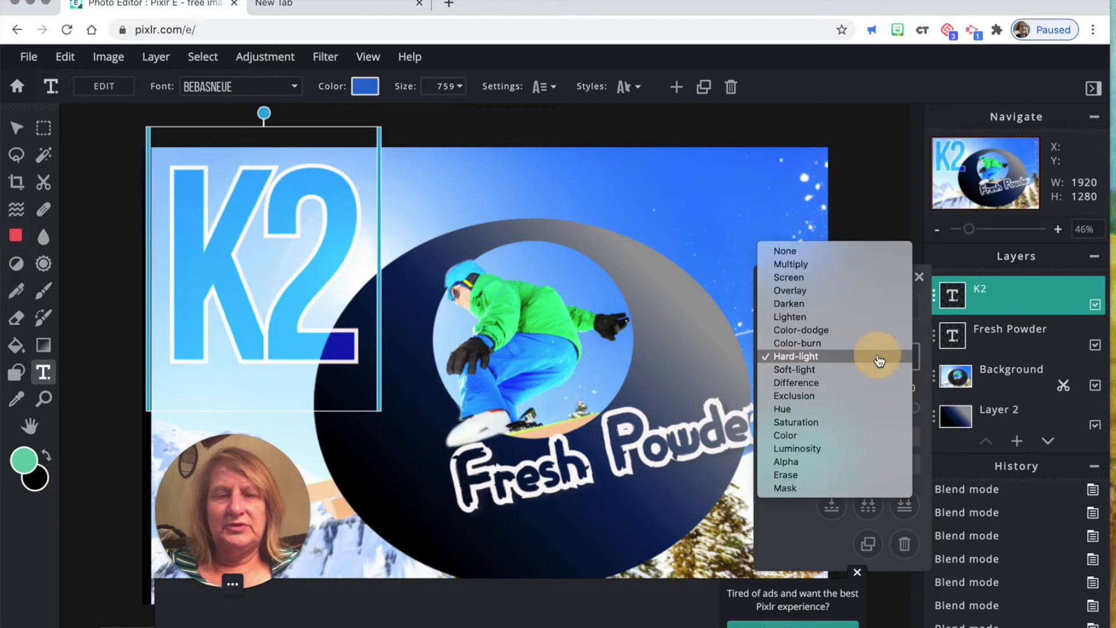
pyautogui.click(871, 436)
# - Try the Screen blend mode on the K2 layer once more and reset the blend mode to None
pyautogui.click(875, 356)
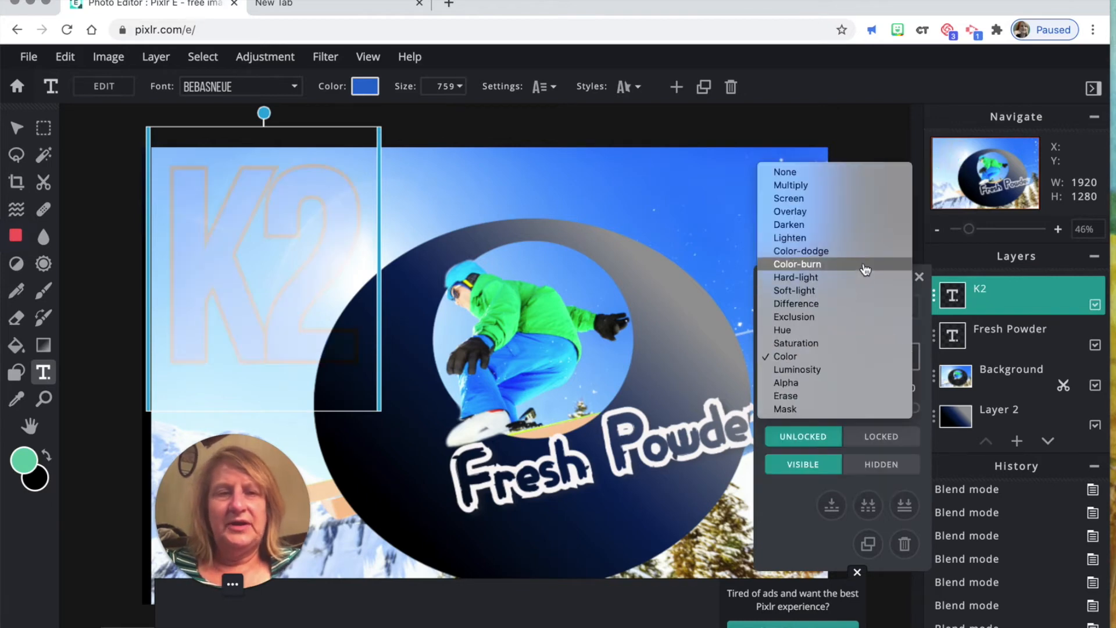
pyautogui.click(865, 203)
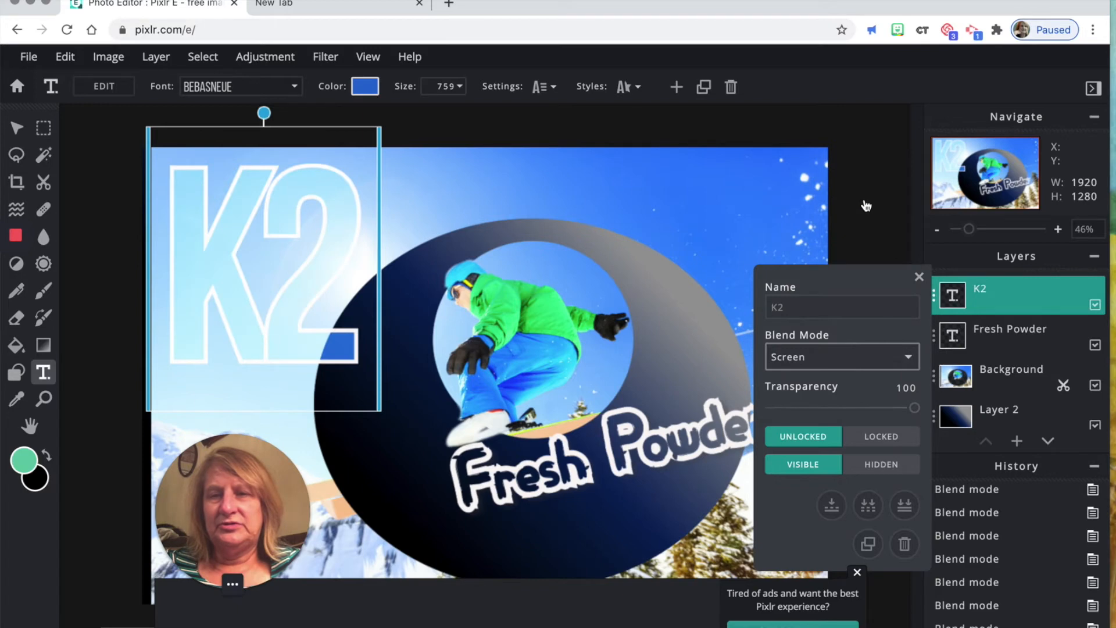
pyautogui.click(873, 356)
pyautogui.click(872, 326)
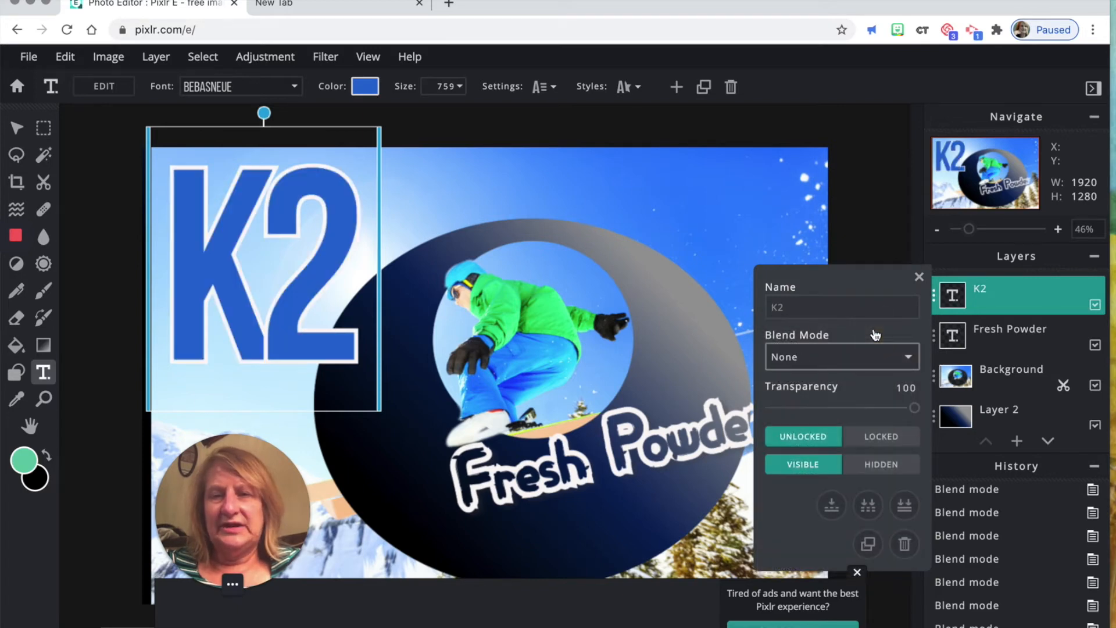
# - Lower the K2 layer's transparency to 67
pyautogui.moveTo(914, 408); pyautogui.dragTo(870, 411)
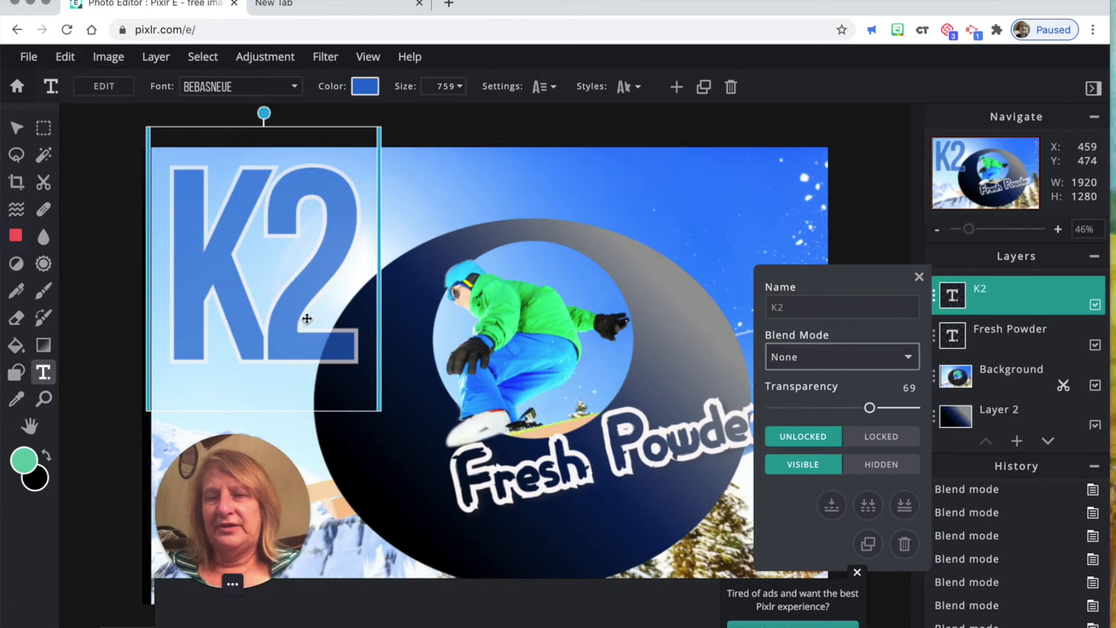
pyautogui.click(870, 407)
pyautogui.moveTo(872, 409); pyautogui.dragTo(866, 408)
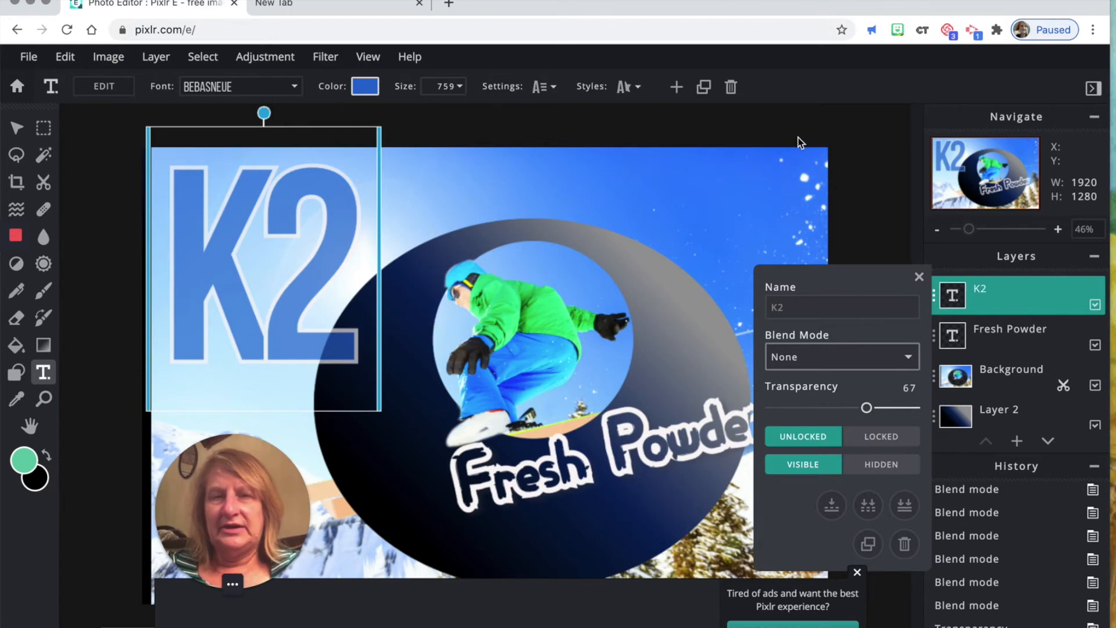
# - Rotate the Fresh Powder text slightly counterclockwise, shift it a little to the left, and deselect it
pyautogui.click(563, 446)
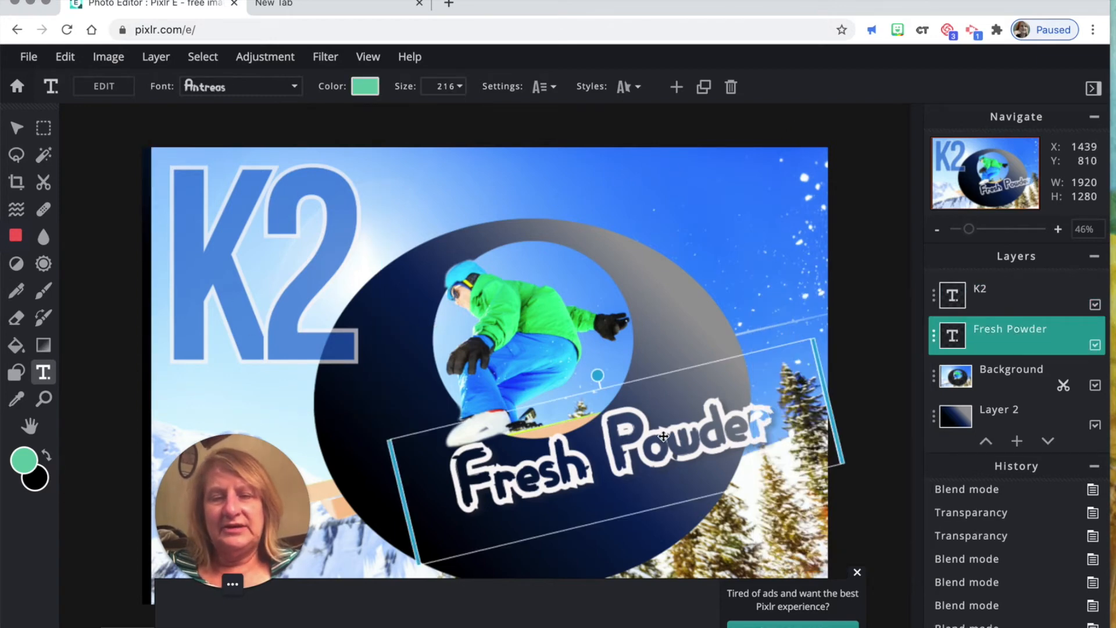
pyautogui.click(598, 378)
pyautogui.moveTo(597, 378)
pyautogui.mouseDown()
pyautogui.moveTo(558, 400)
pyautogui.moveTo(595, 387)
pyautogui.mouseUp()
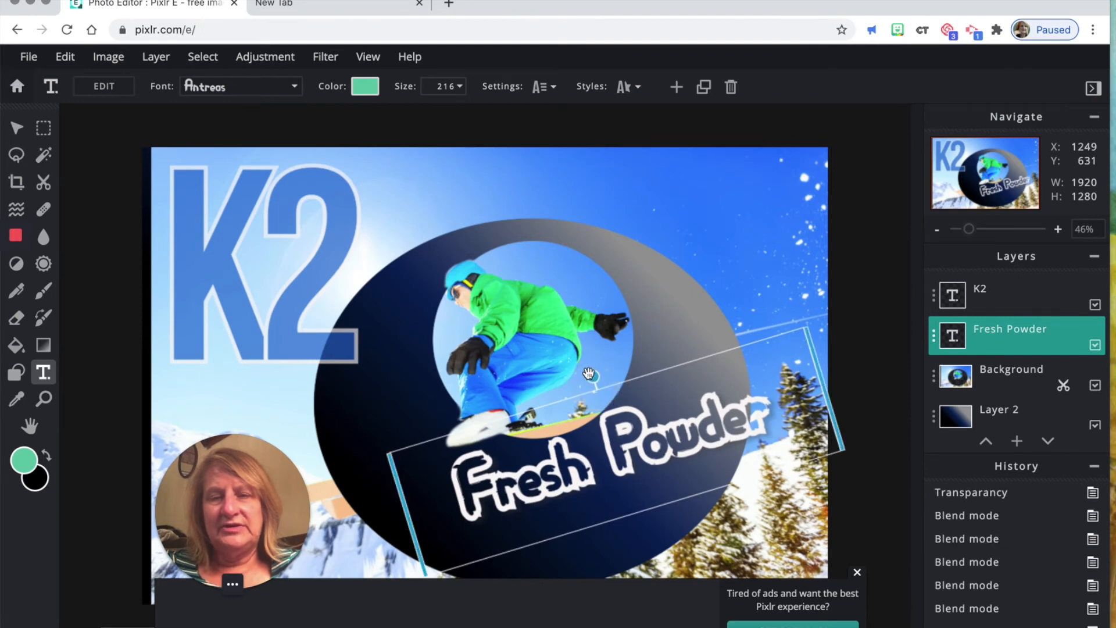
pyautogui.moveTo(630, 432)
pyautogui.mouseDown()
pyautogui.moveTo(632, 420)
pyautogui.moveTo(614, 425)
pyautogui.mouseUp()
pyautogui.click(735, 261)
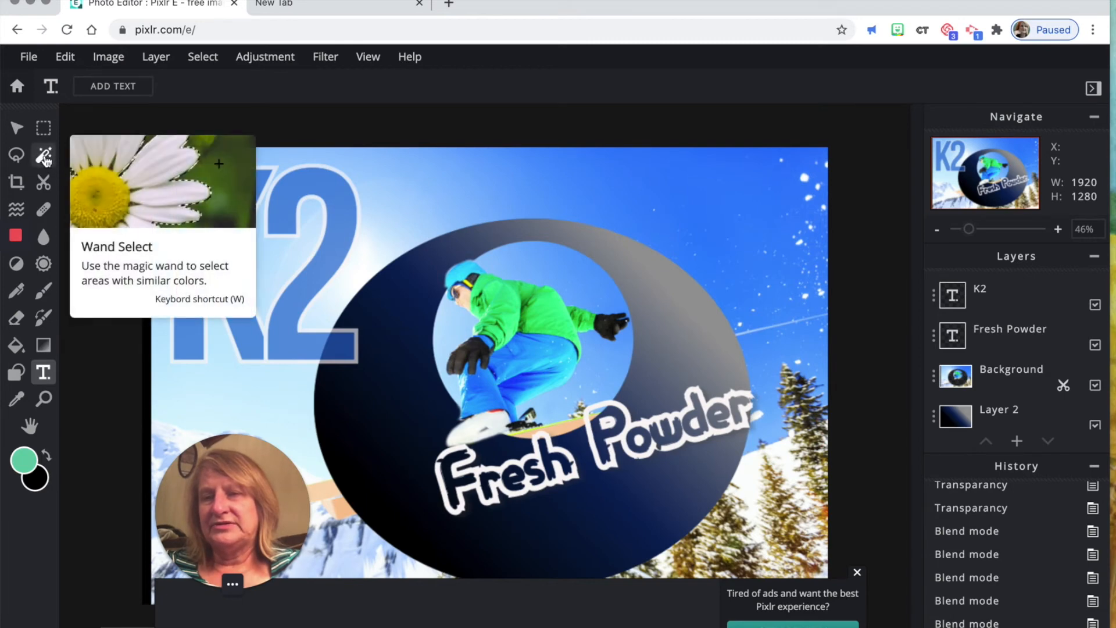
# - Activate the Eraser and check its options on the Fresh Powder text layer and on the Background image layer
pyautogui.moveTo(24, 319)
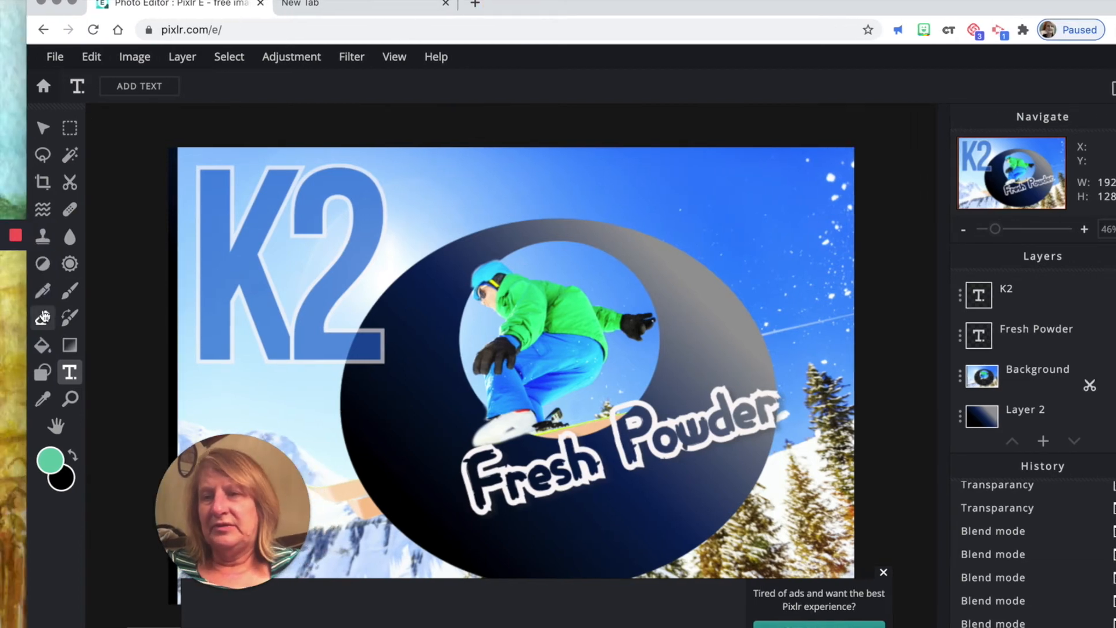
pyautogui.click(43, 317)
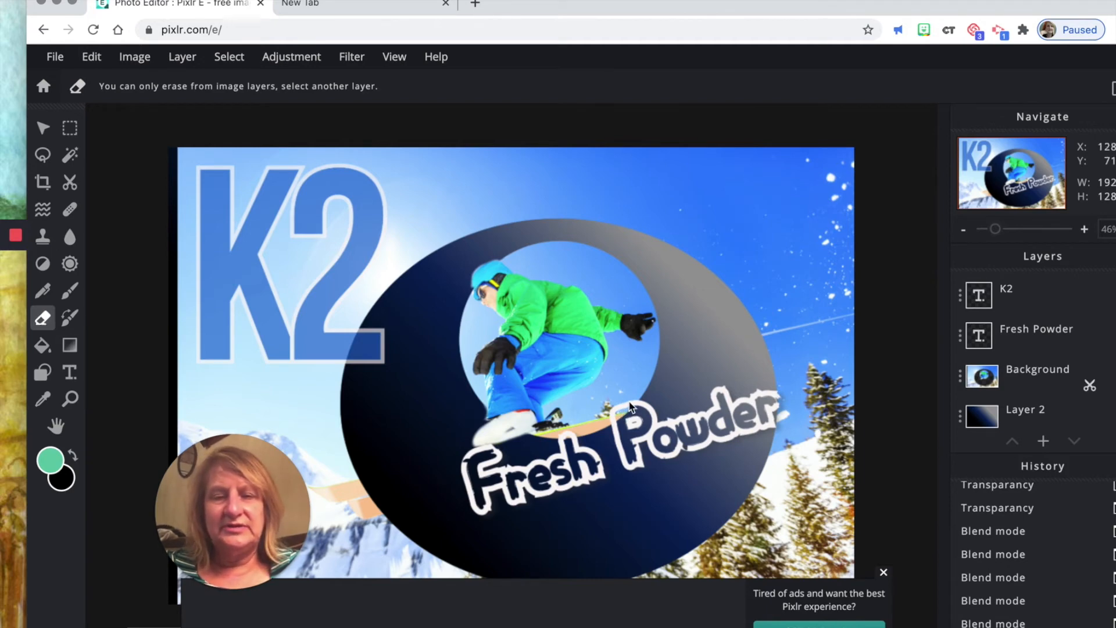
pyautogui.click(1036, 331)
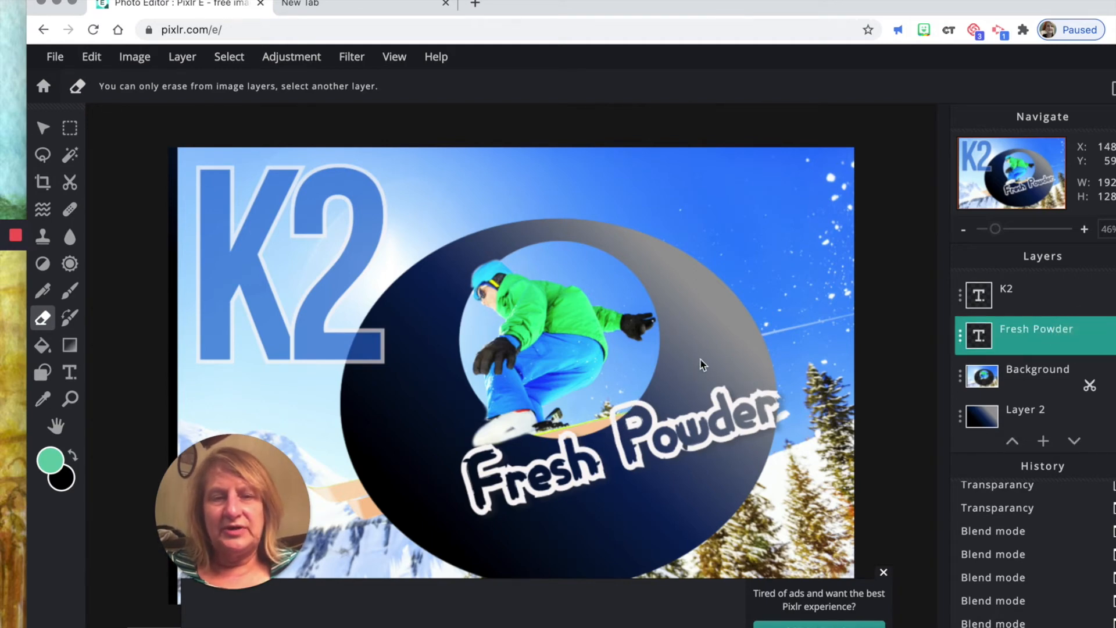
pyautogui.click(1029, 390)
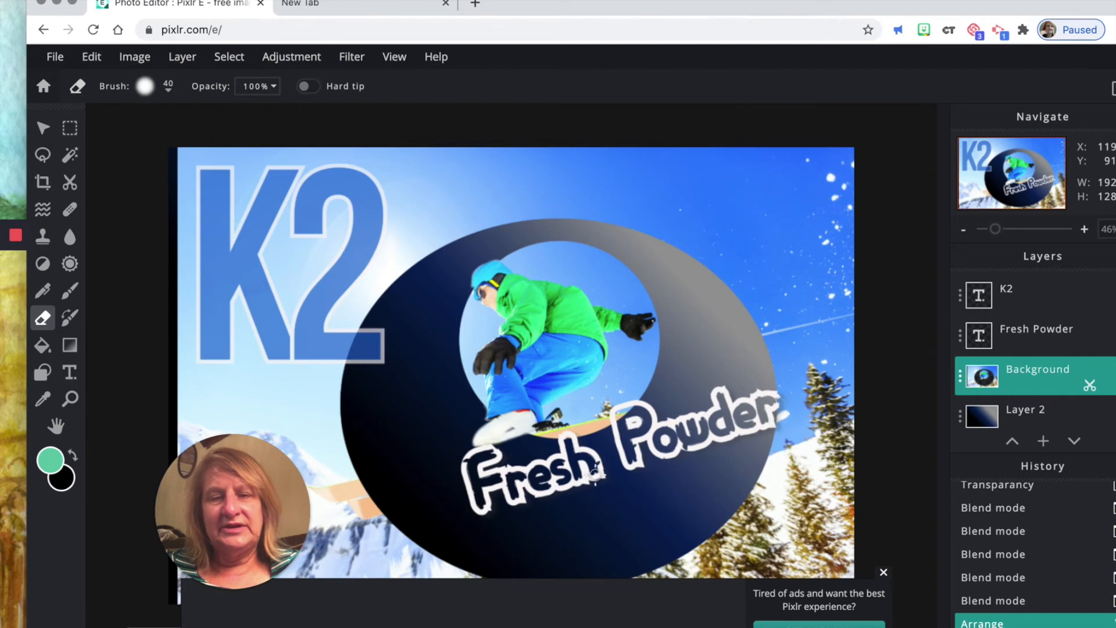
# - Select the Fresh Powder layer, view its blend mode and transparency settings, and close them
pyautogui.doubleClick(1036, 343)
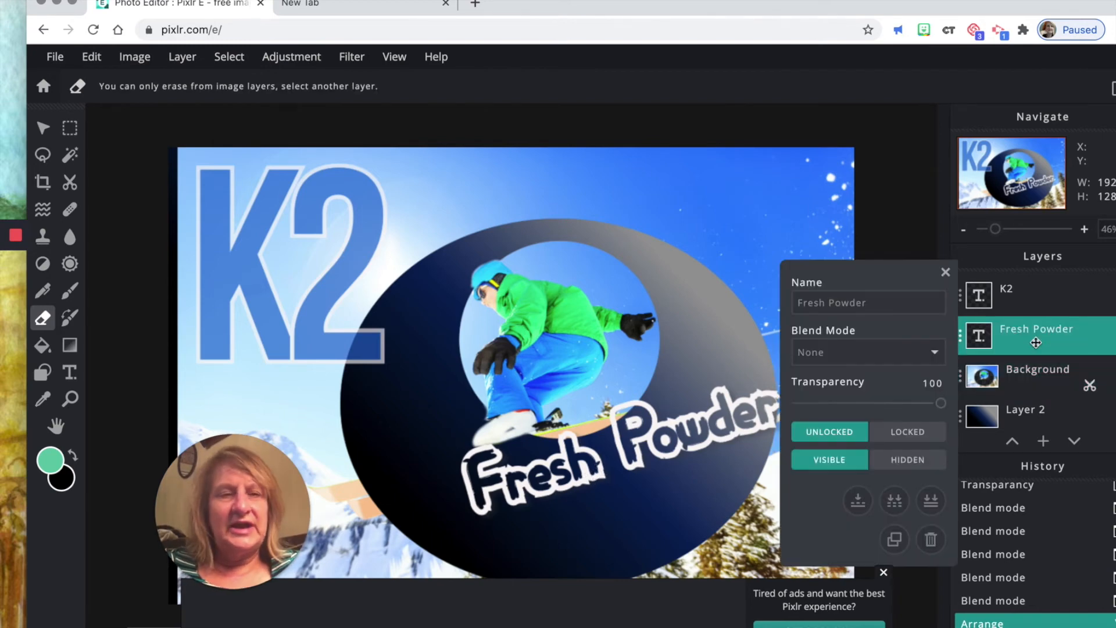
pyautogui.click(1036, 343)
pyautogui.click(1033, 341)
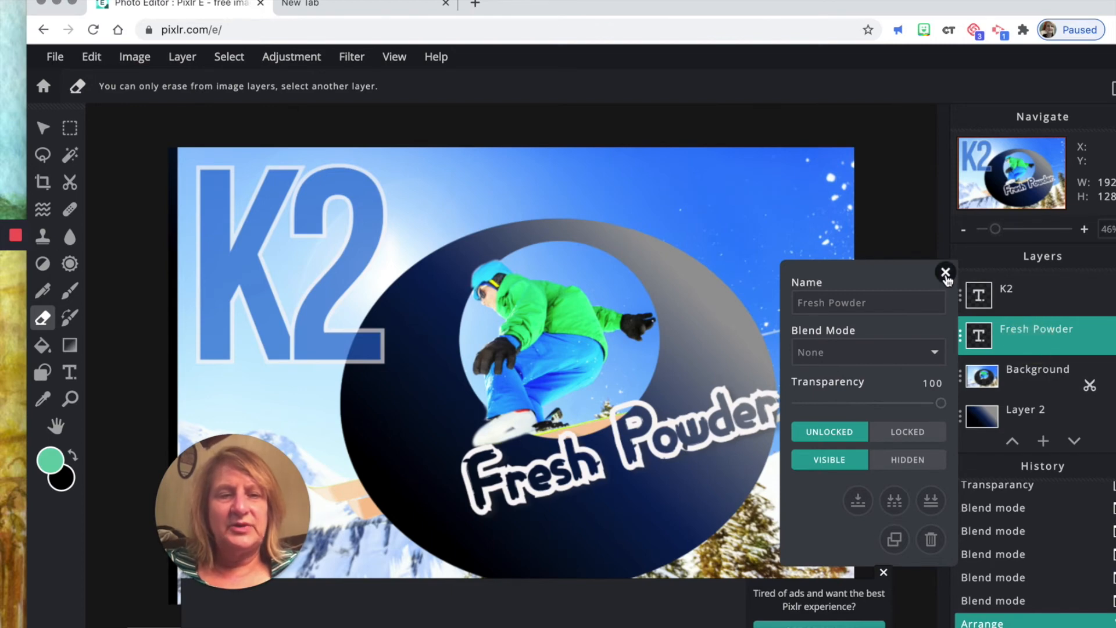
pyautogui.click(945, 273)
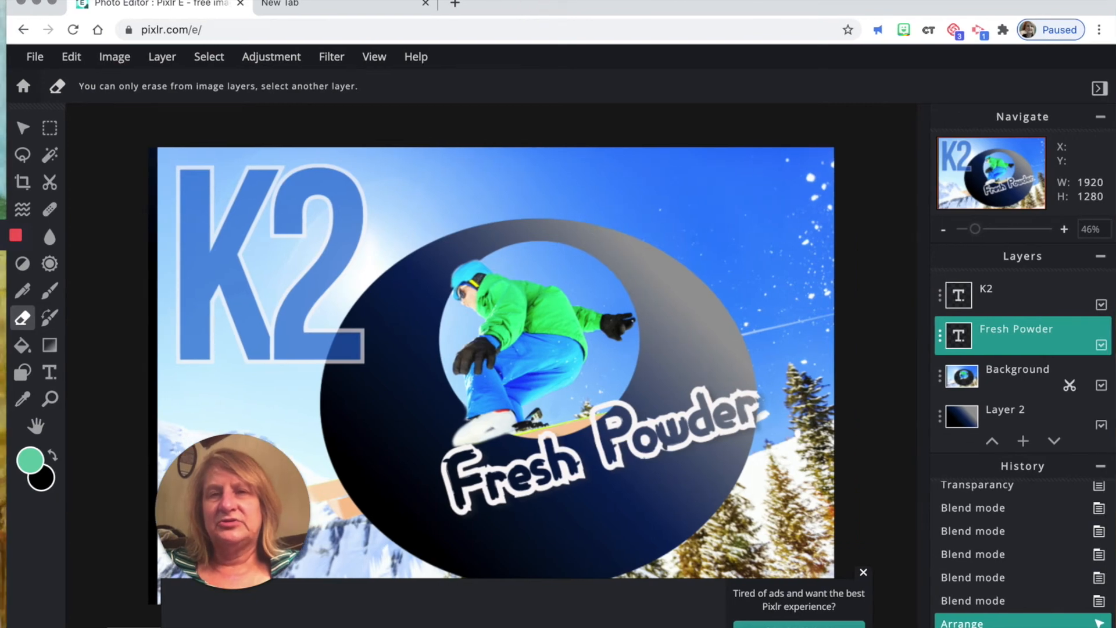
# - Rasterize the Fresh Powder text layer so it can be erased
pyautogui.scroll(2, 333, 357)
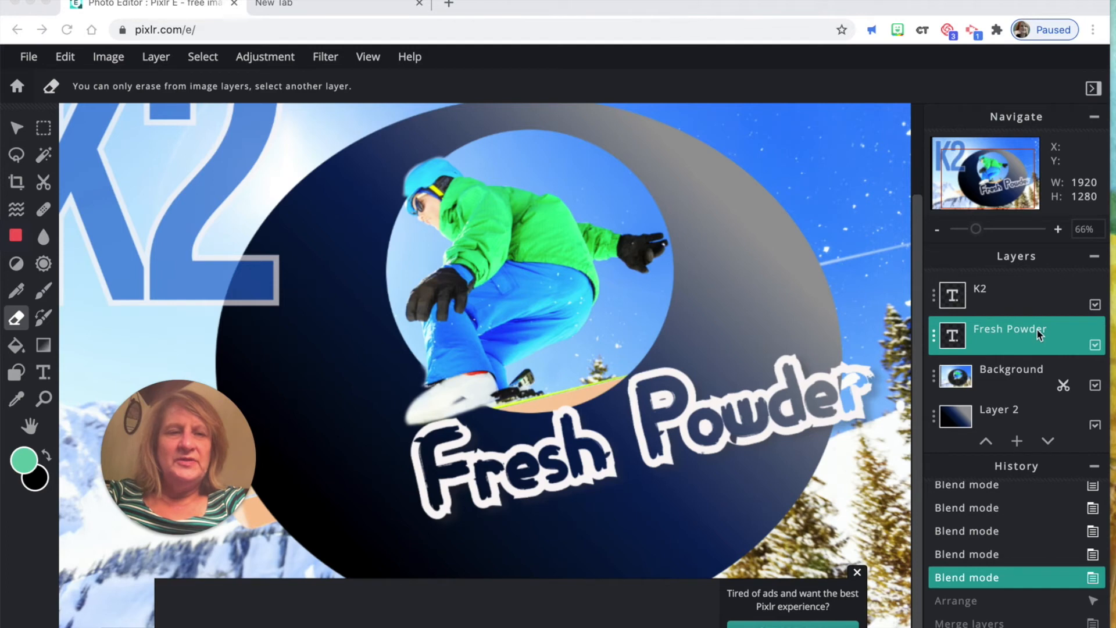
pyautogui.click(157, 56)
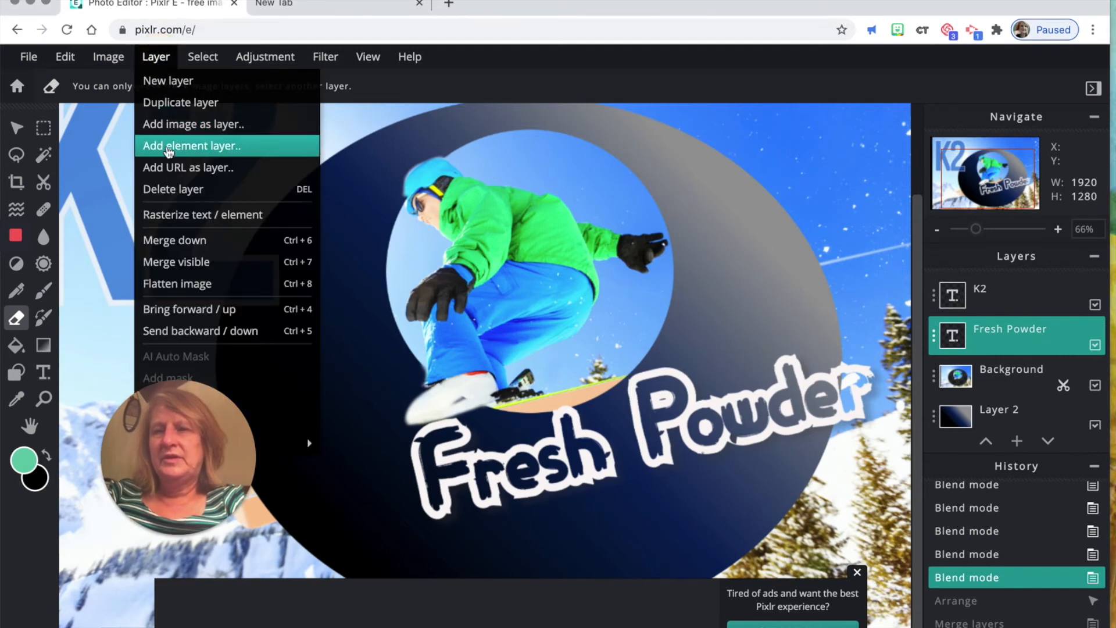
pyautogui.click(169, 215)
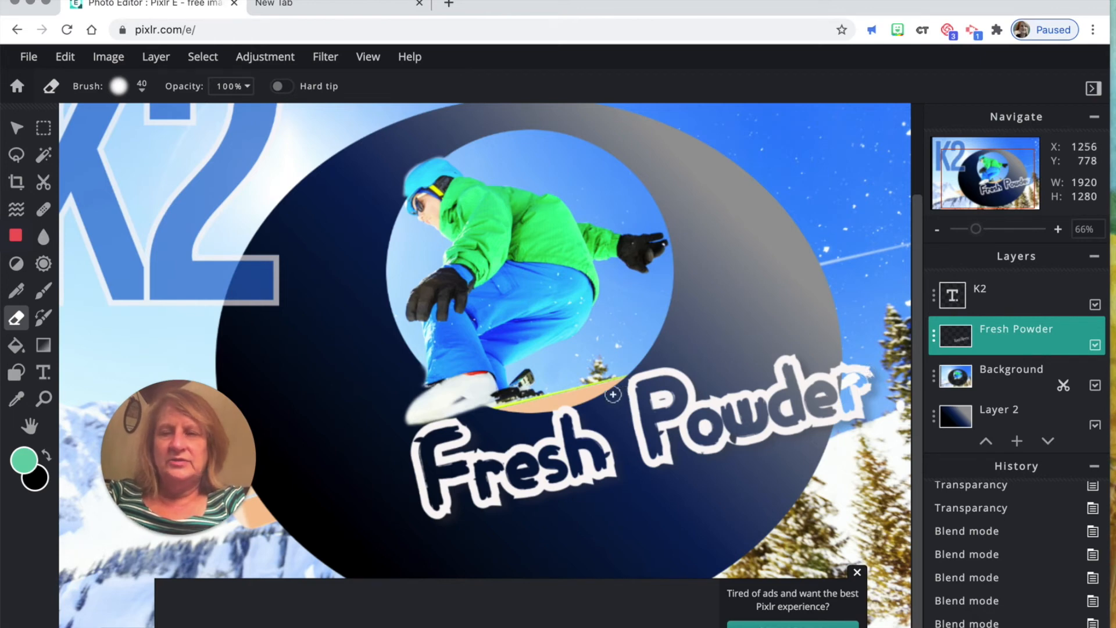
# - Rotate the Fresh Powder lettering slightly counterclockwise, scale it to about 897 × 334, and position it just under the snowboard
pyautogui.click(16, 127)
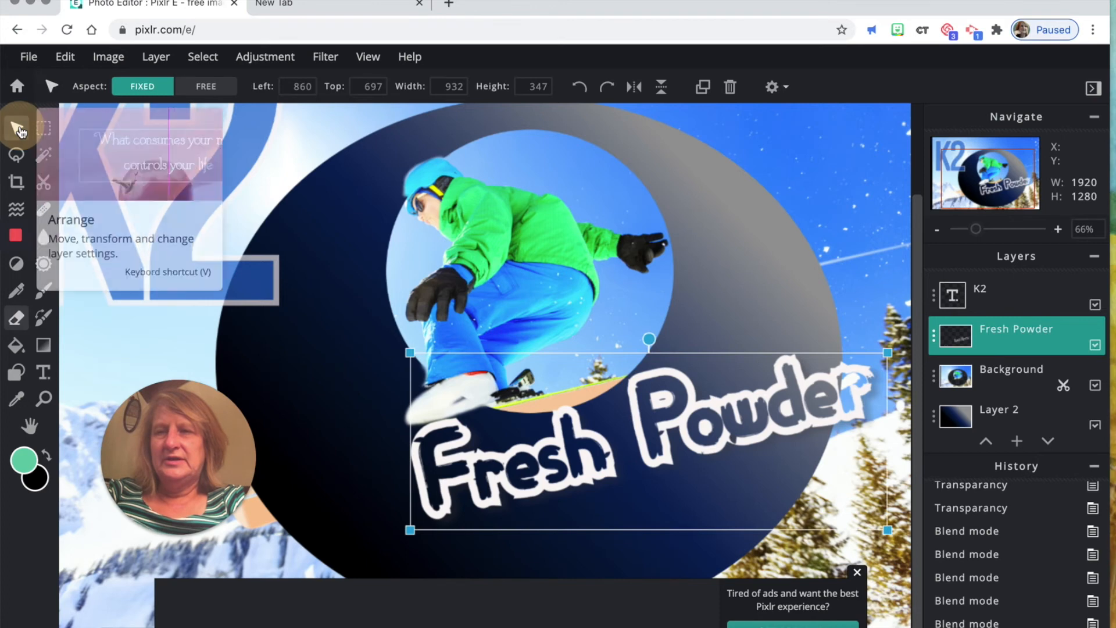
pyautogui.moveTo(716, 354); pyautogui.dragTo(714, 356)
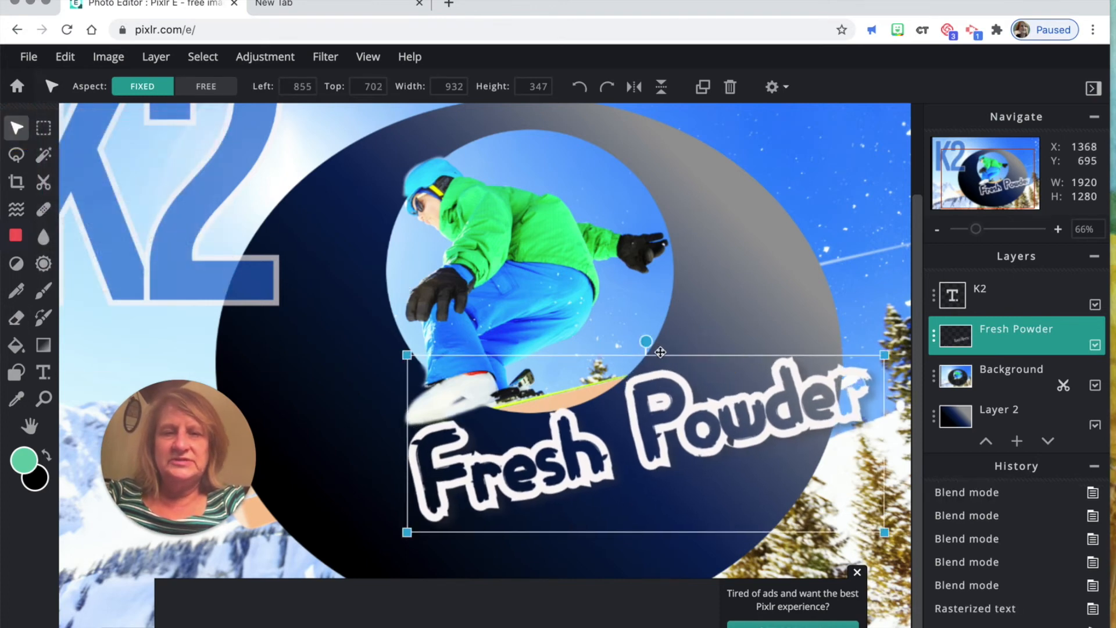
pyautogui.moveTo(649, 341); pyautogui.dragTo(630, 340)
pyautogui.moveTo(642, 453); pyautogui.dragTo(637, 425)
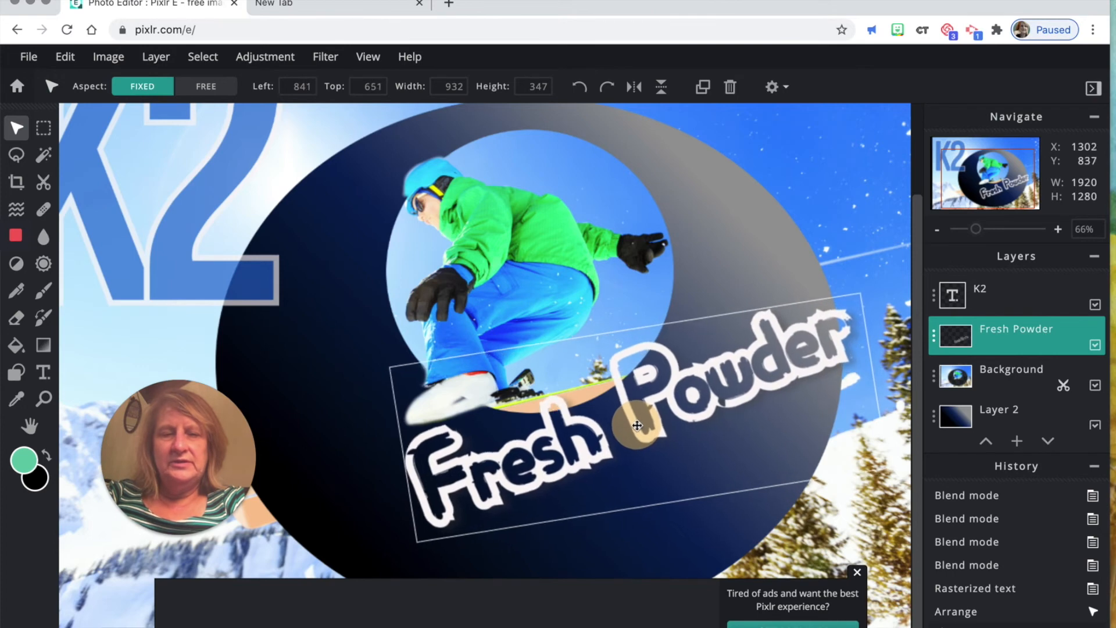
pyautogui.moveTo(637, 425); pyautogui.dragTo(637, 425)
pyautogui.moveTo(624, 317); pyautogui.dragTo(627, 315)
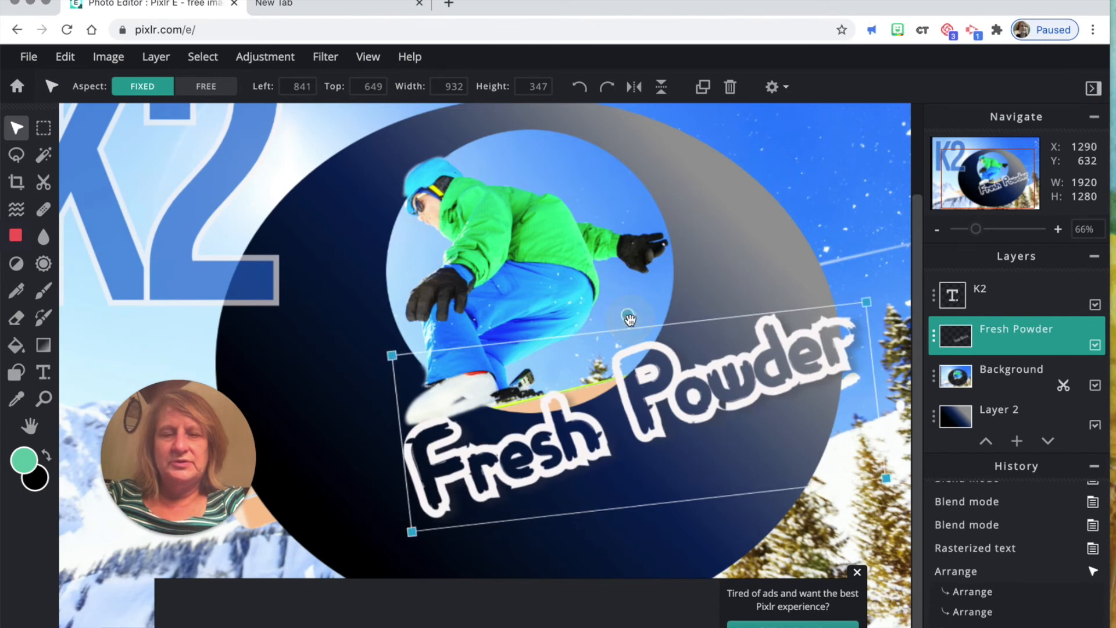
pyautogui.moveTo(653, 418); pyautogui.dragTo(656, 422)
pyautogui.moveTo(868, 307); pyautogui.dragTo(856, 326)
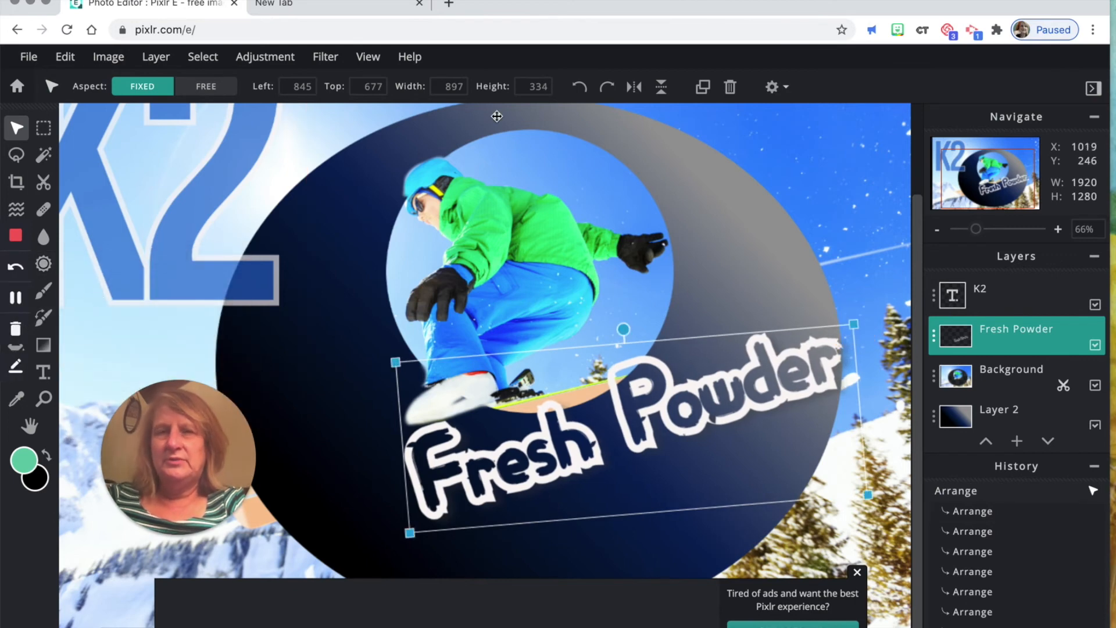
pyautogui.moveTo(547, 5); pyautogui.dragTo(597, 4)
# - Erase the tops of the P and h in Fresh Powder where they overlap the inner circle and the snowboard
pyautogui.click(66, 317)
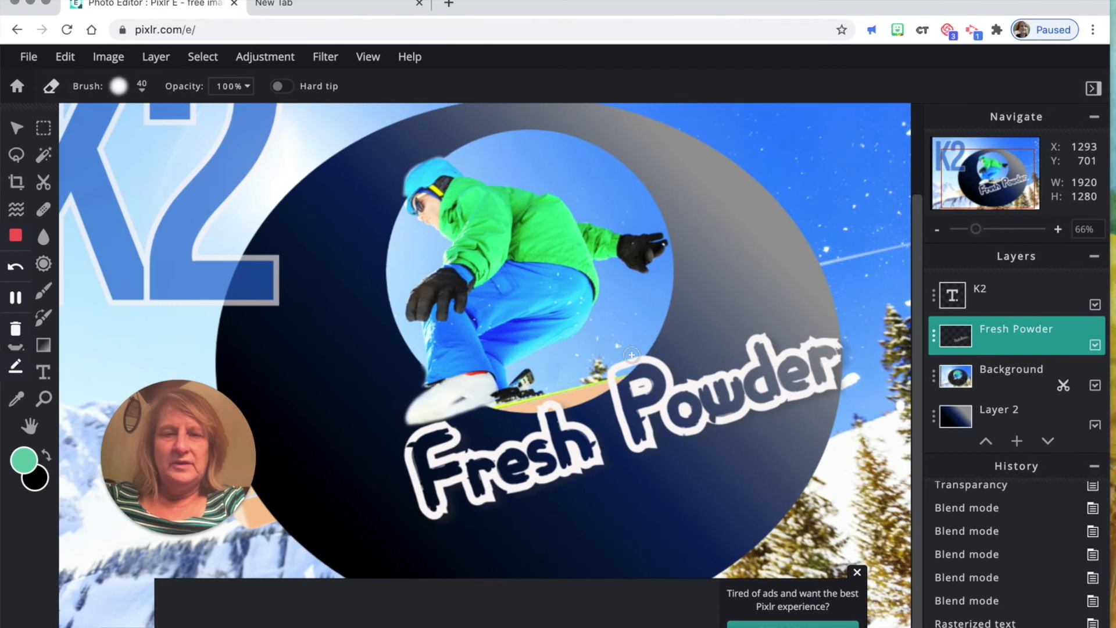
pyautogui.moveTo(628, 357)
pyautogui.mouseDown()
pyautogui.moveTo(611, 379)
pyautogui.moveTo(640, 345)
pyautogui.moveTo(647, 360)
pyautogui.mouseUp()
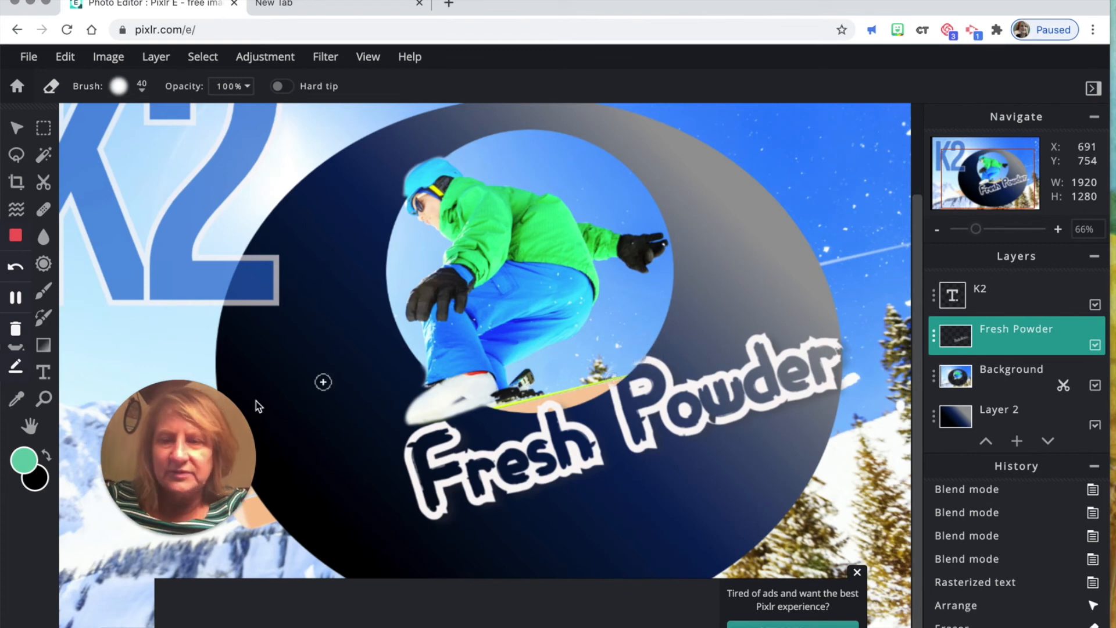
pyautogui.click(43, 398)
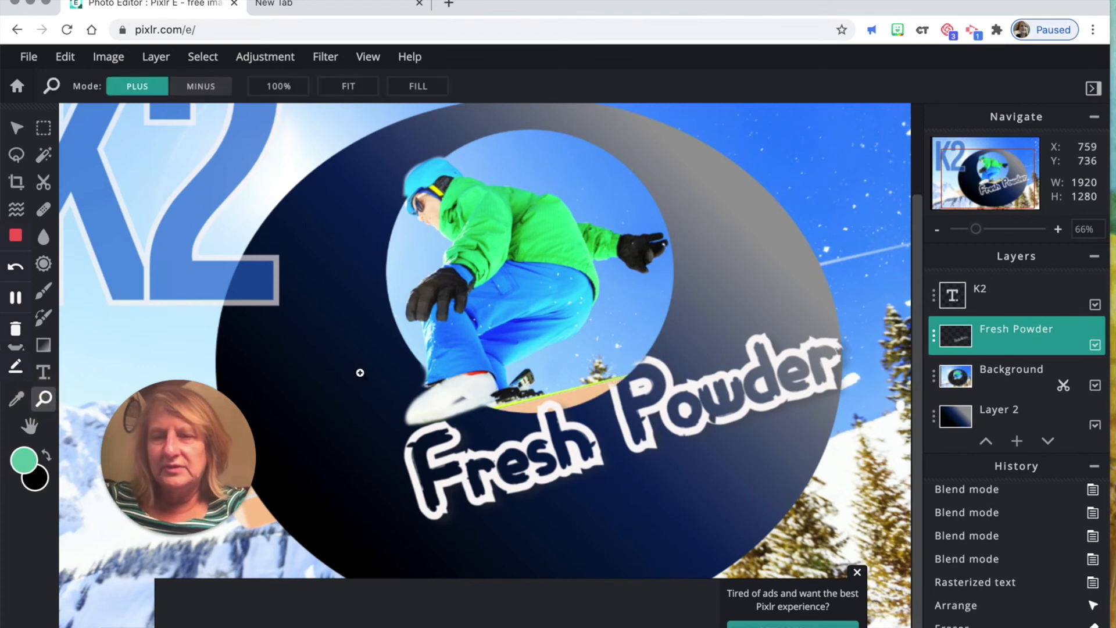
pyautogui.click(362, 371)
pyautogui.press('e')
pyautogui.scroll(-3, 703, 427)
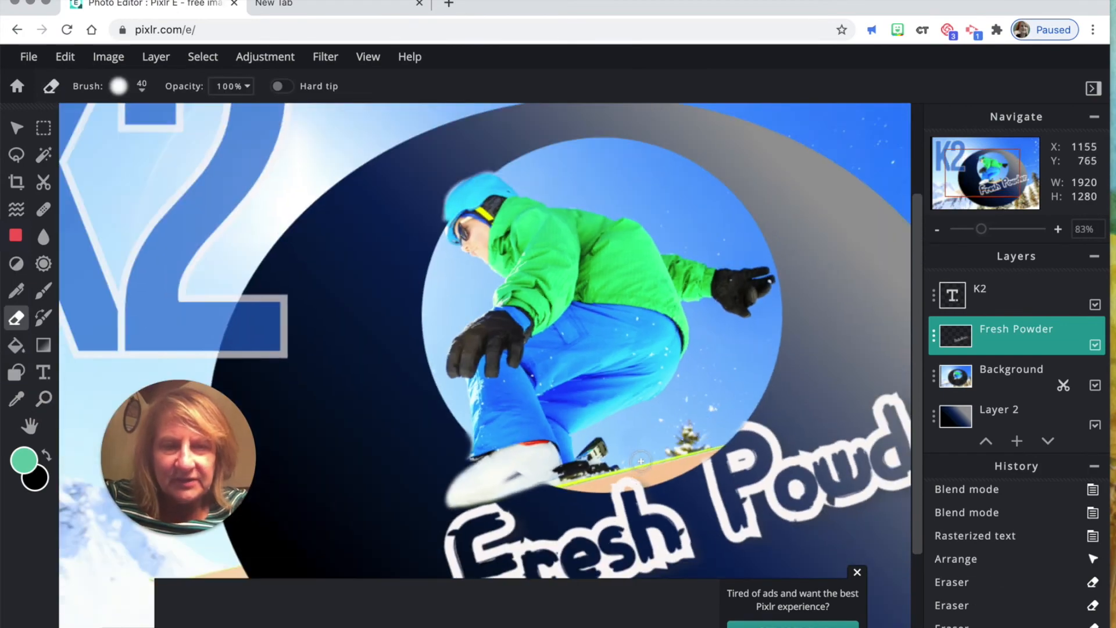
pyautogui.scroll(4, 640, 452)
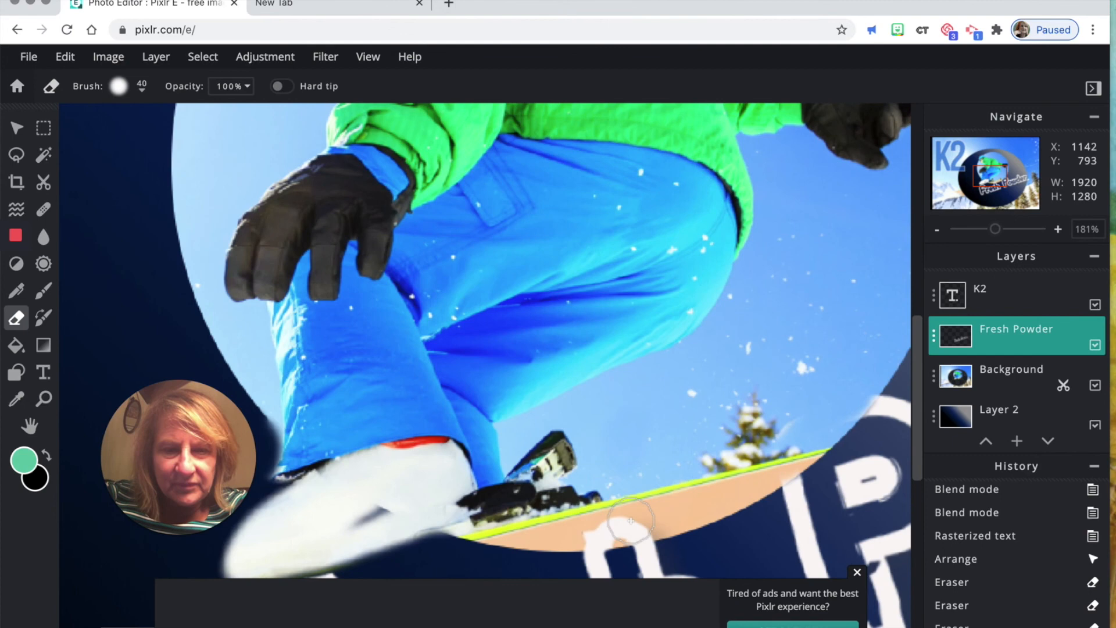
pyautogui.moveTo(633, 520); pyautogui.dragTo(637, 524)
pyautogui.click(639, 521)
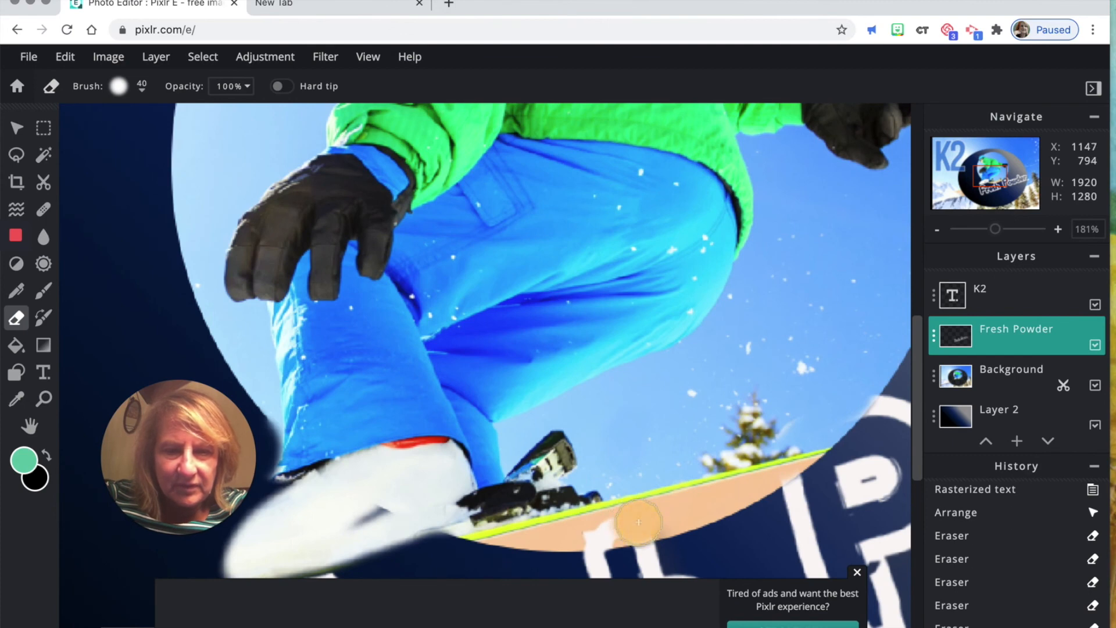
pyautogui.click(614, 521)
pyautogui.click(598, 525)
# - Duplicate the active snowboarder document in the document history and name the copy FinishedSKi
pyautogui.scroll(-10, 868, 412)
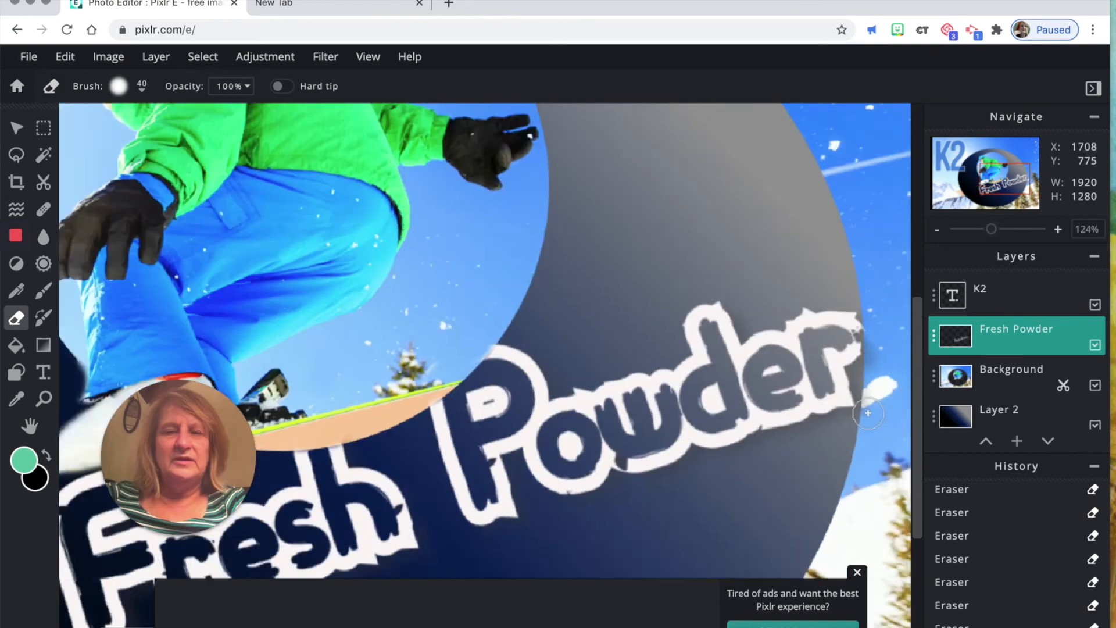
pyautogui.scroll(4, 867, 413)
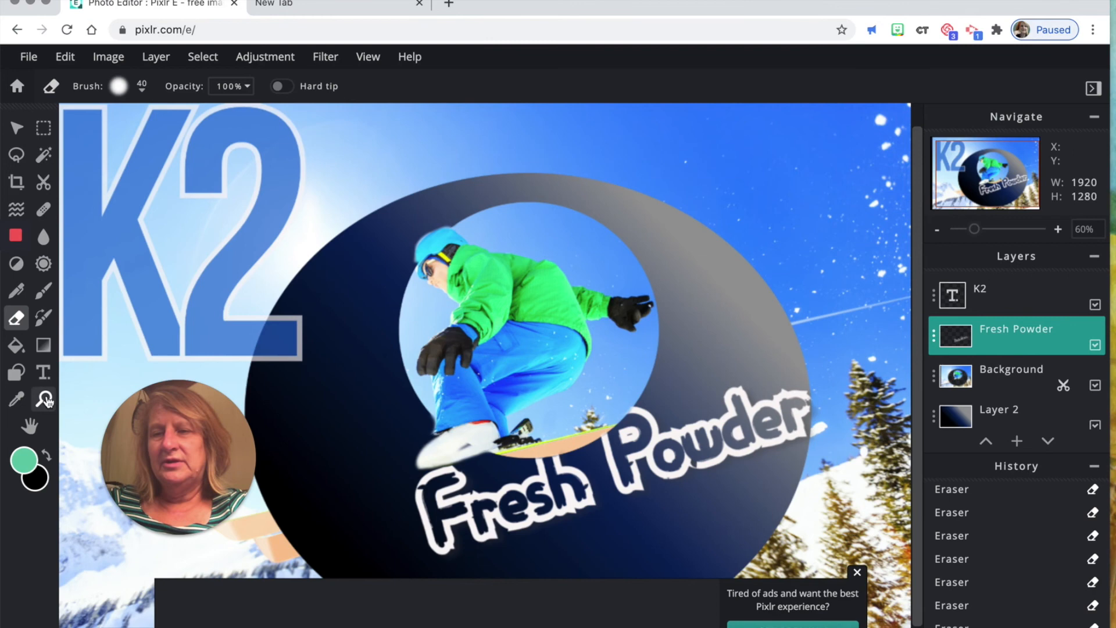
pyautogui.click(45, 400)
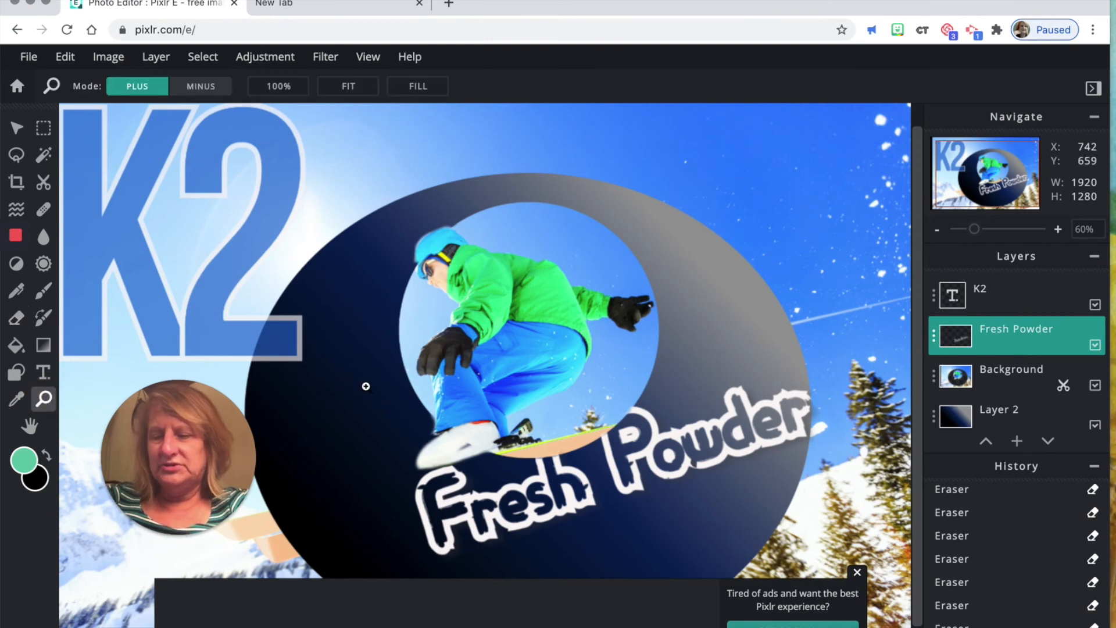
pyautogui.rightClick(366, 386)
pyautogui.keyDown('alt'); pyautogui.click(402, 298); pyautogui.keyUp('alt')
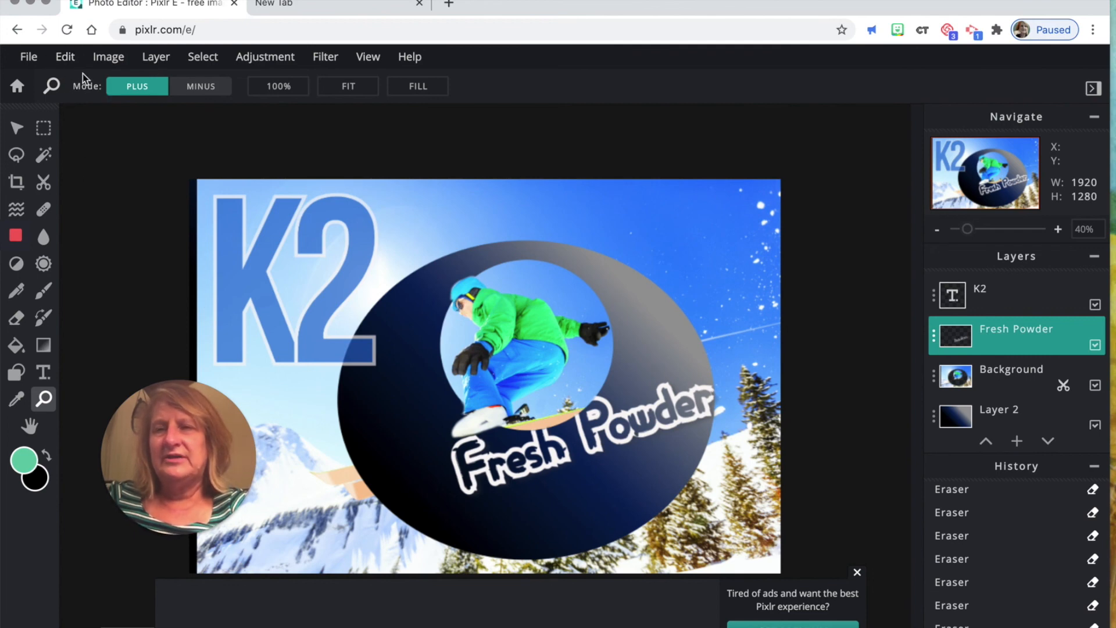
pyautogui.click(17, 87)
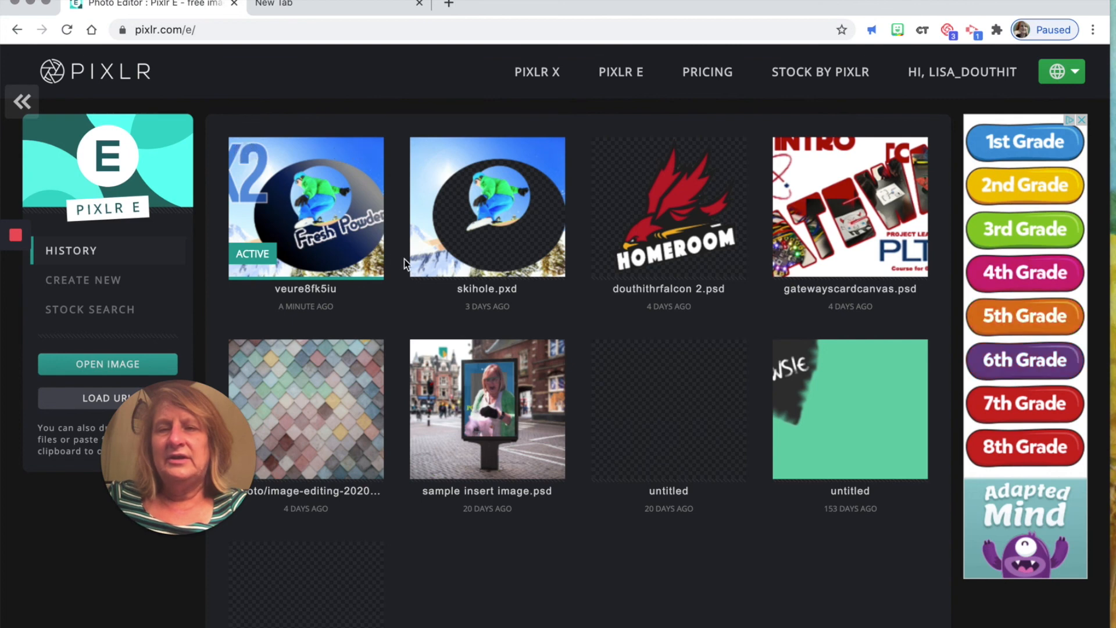
pyautogui.scroll(-1, 429, 273)
pyautogui.click(255, 142)
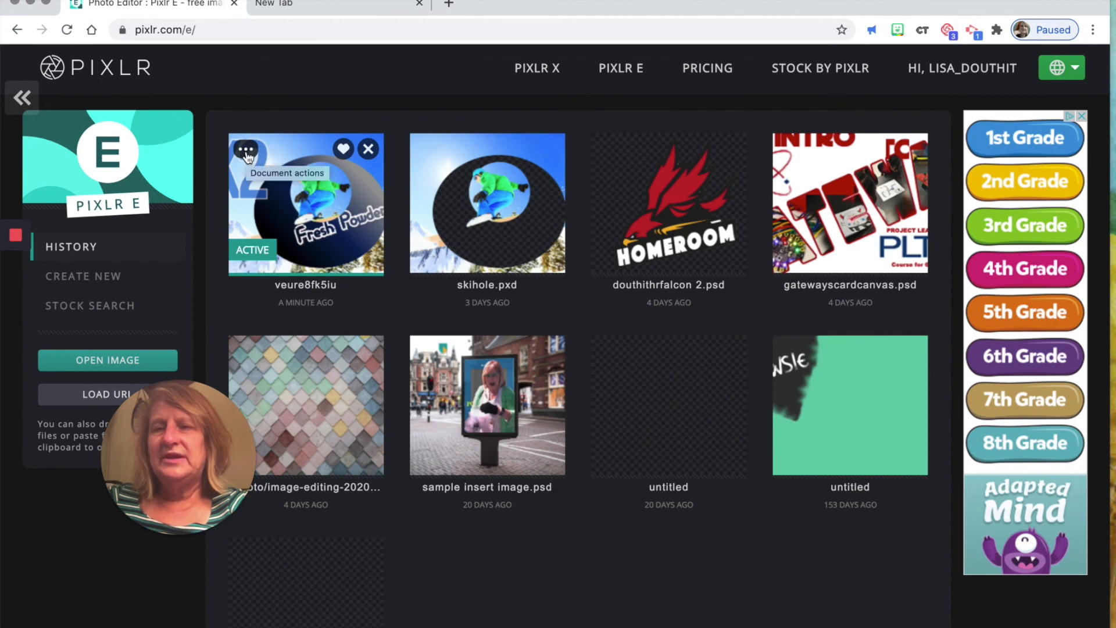
pyautogui.click(246, 150)
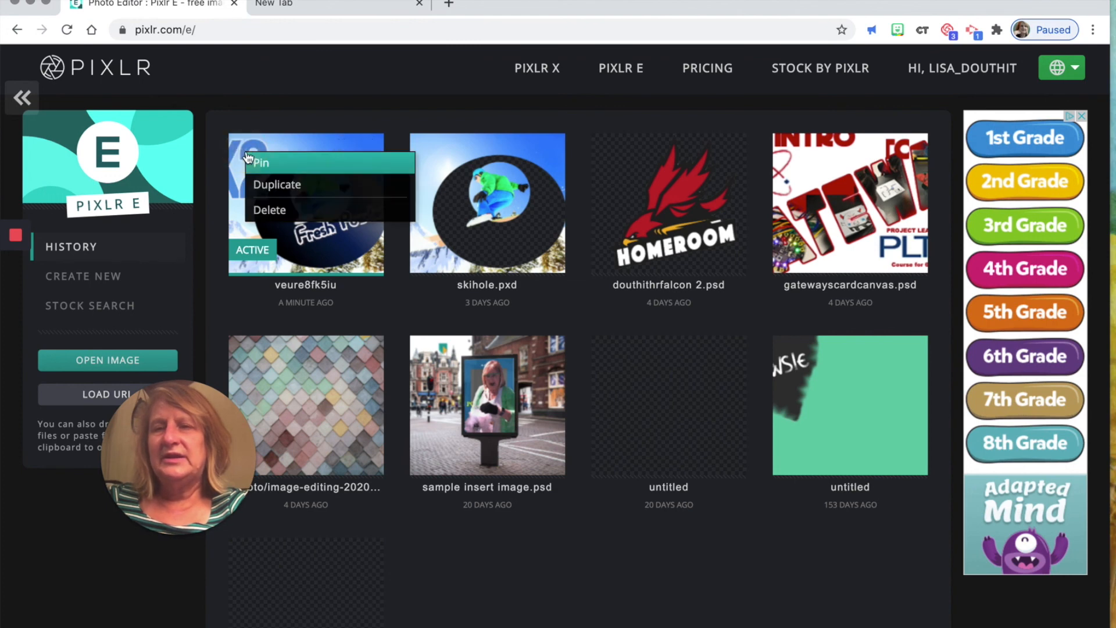
pyautogui.click(271, 185)
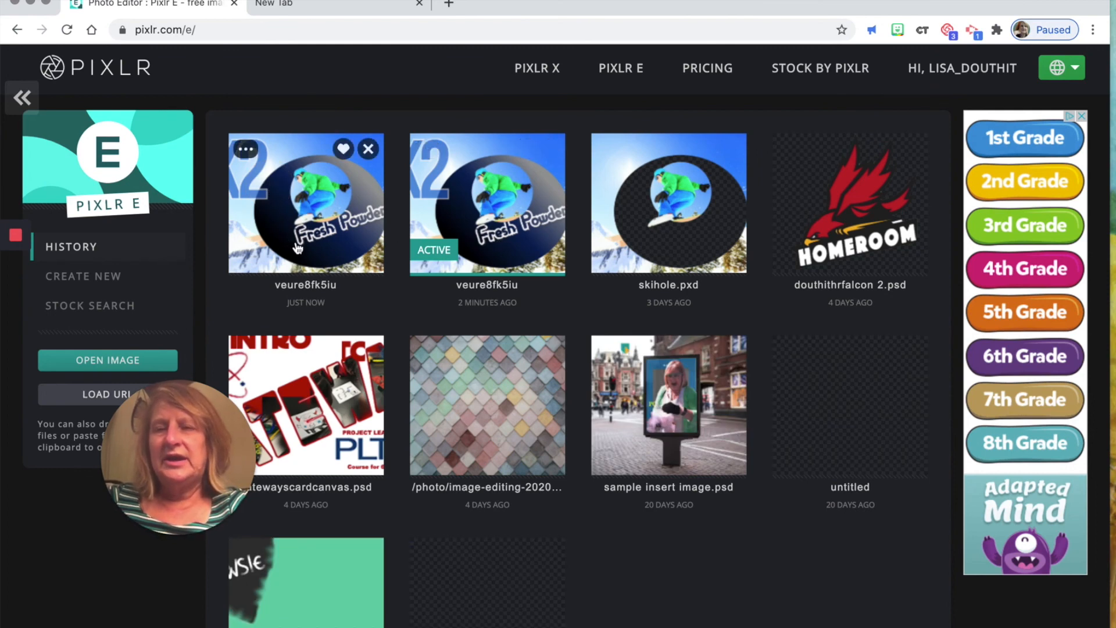
pyautogui.click(295, 285)
pyautogui.write('FinishedSKi')
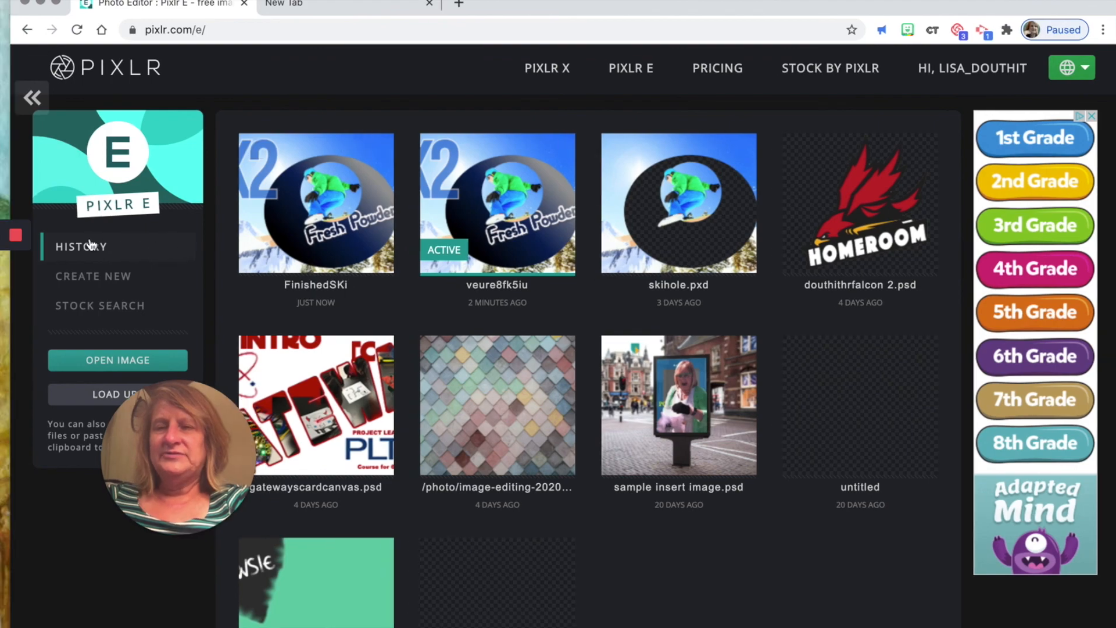
pyautogui.moveTo(21, 286)
pyautogui.click(20, 298)
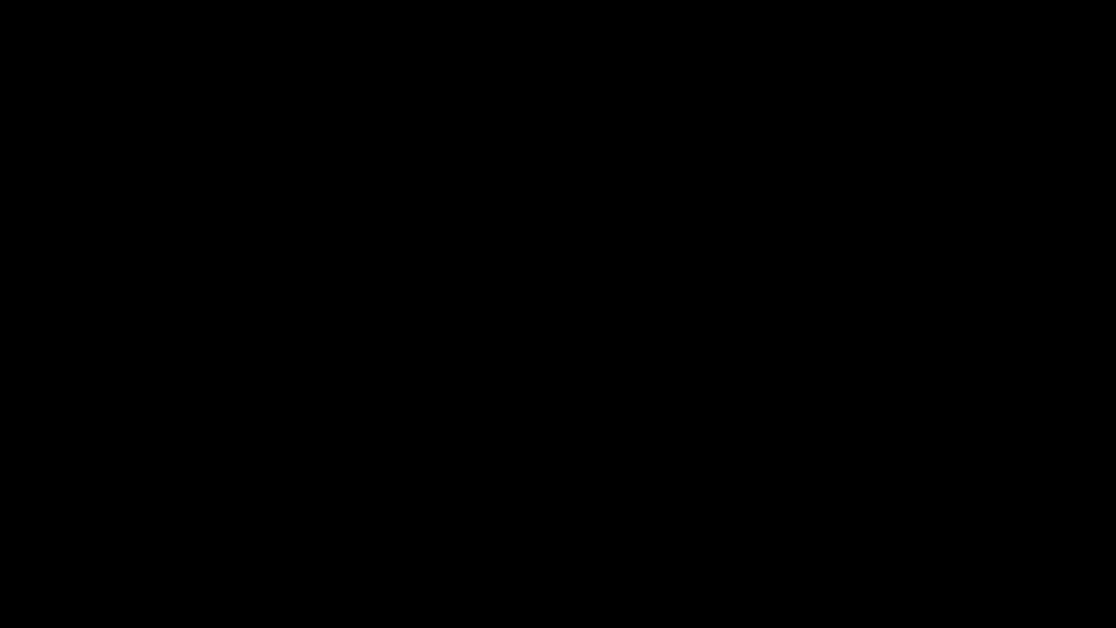